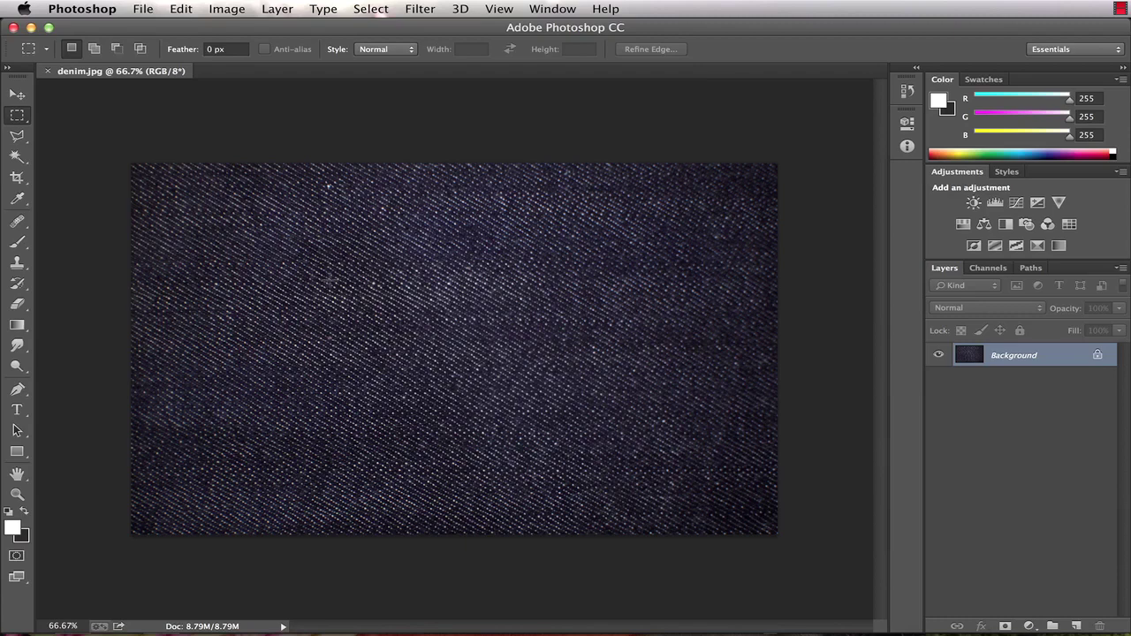
Crop the denim photo to a small square patch left of centre.
left_click(17, 177)
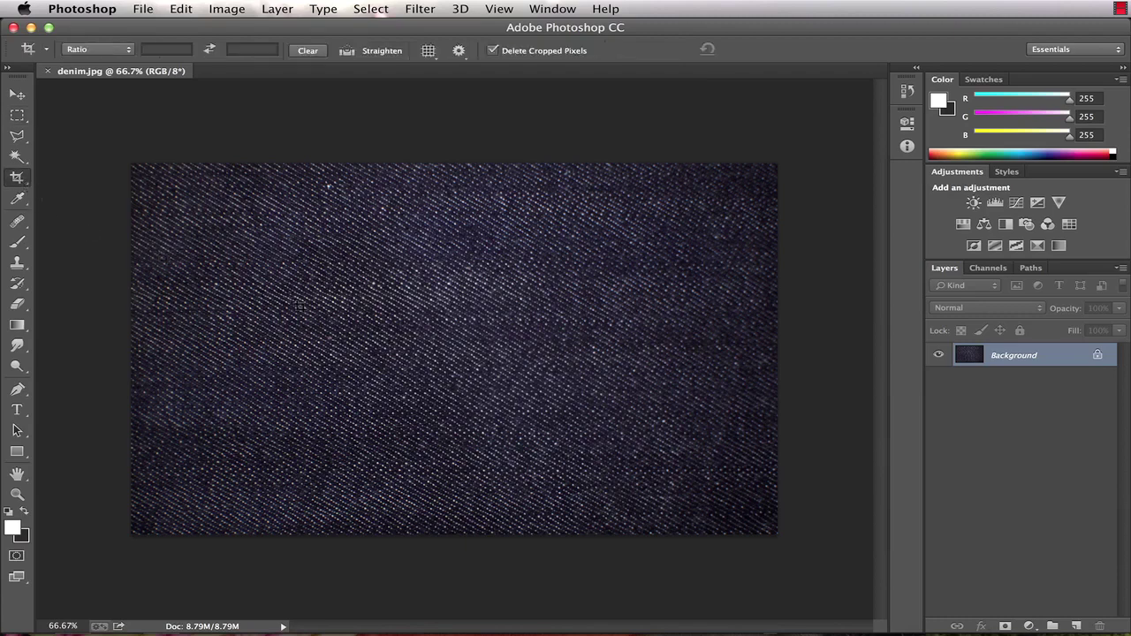
left_click_drag(275, 268, 430, 410)
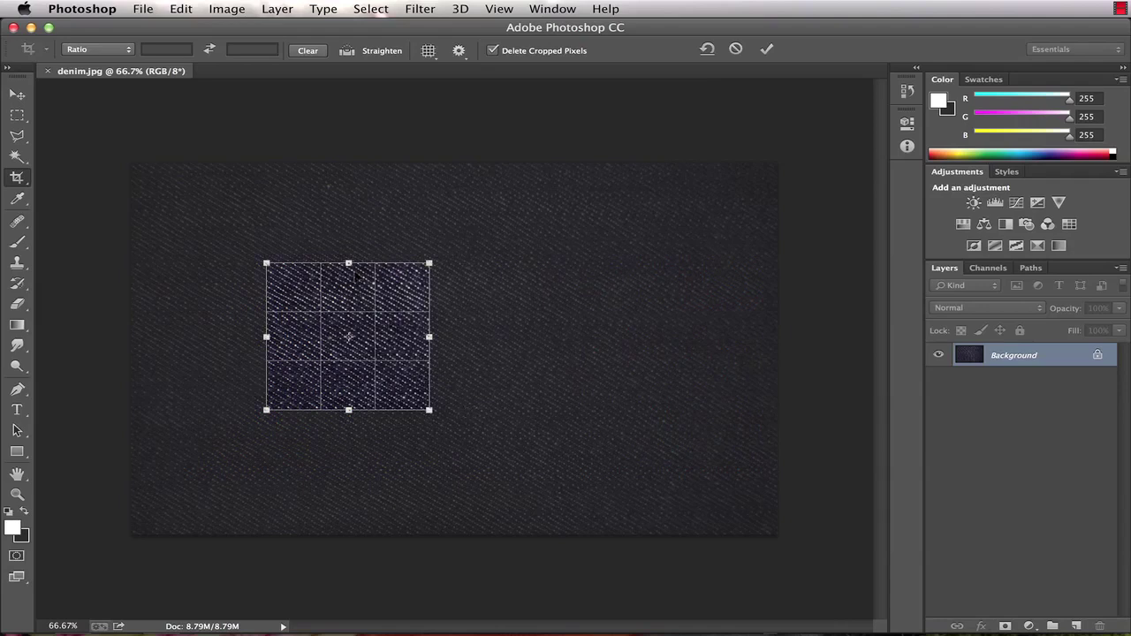
key("Escape")
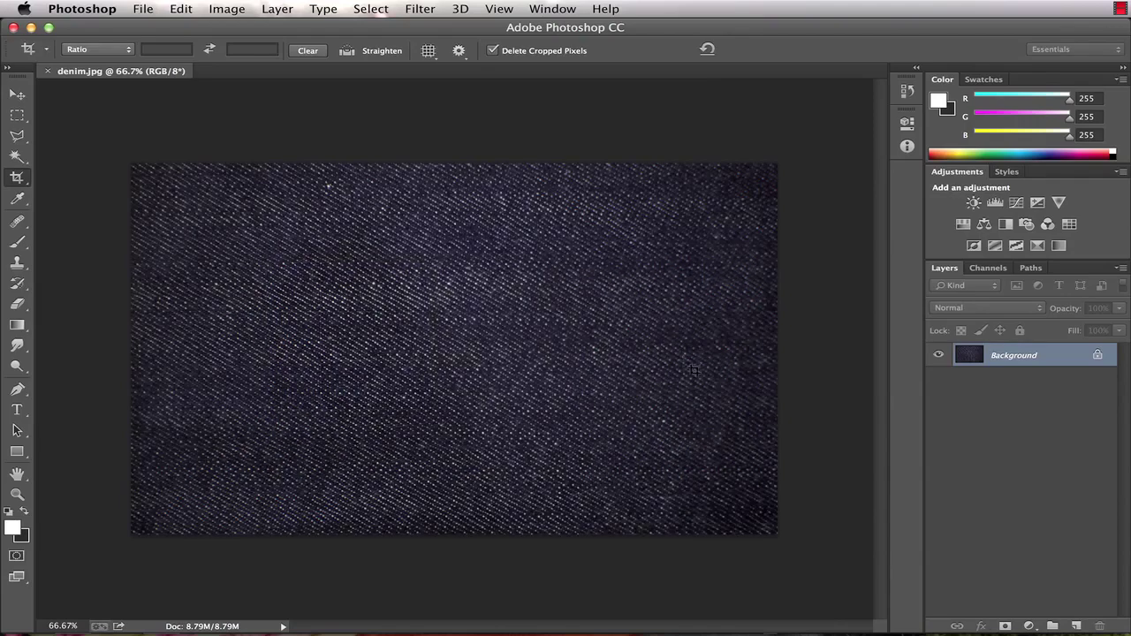
left_click_drag(530, 258, 777, 482)
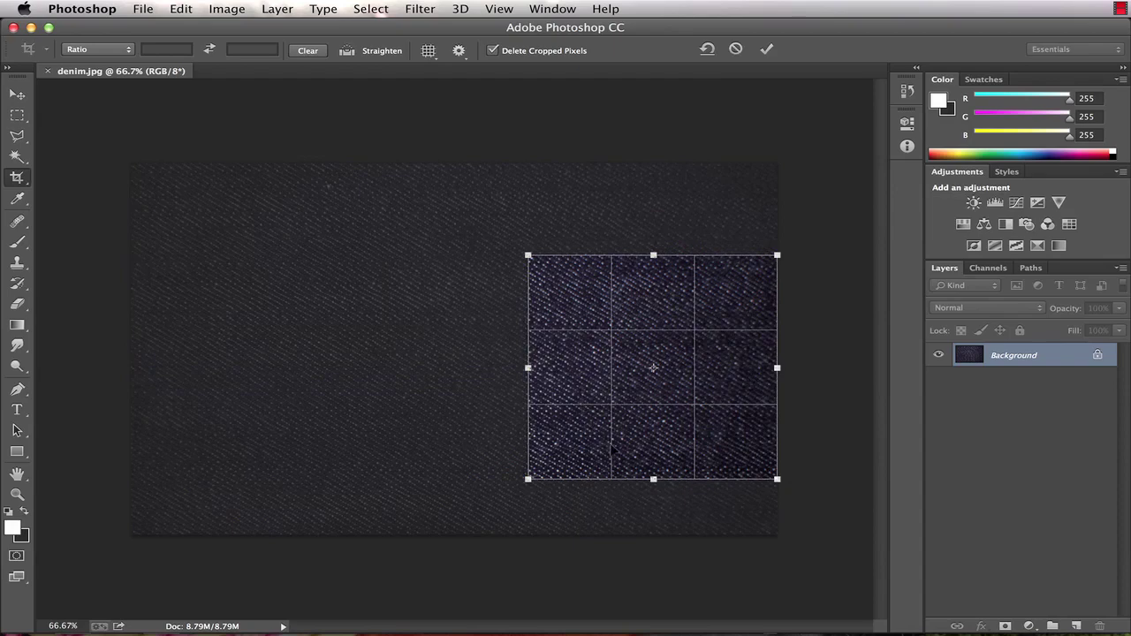
key("Escape")
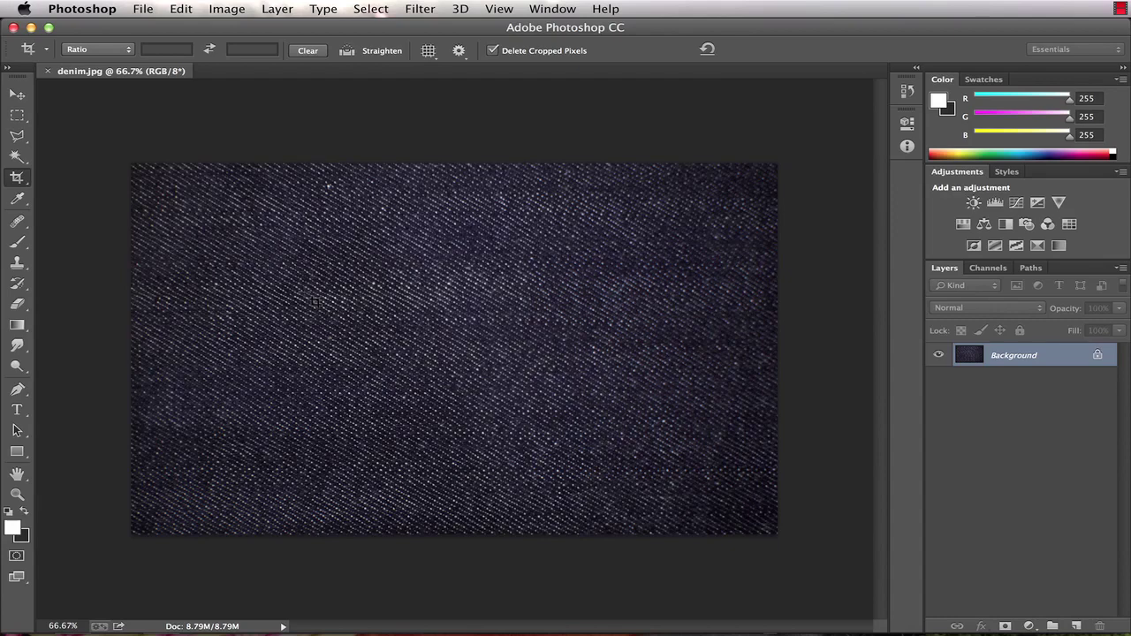
left_click_drag(268, 264, 403, 409)
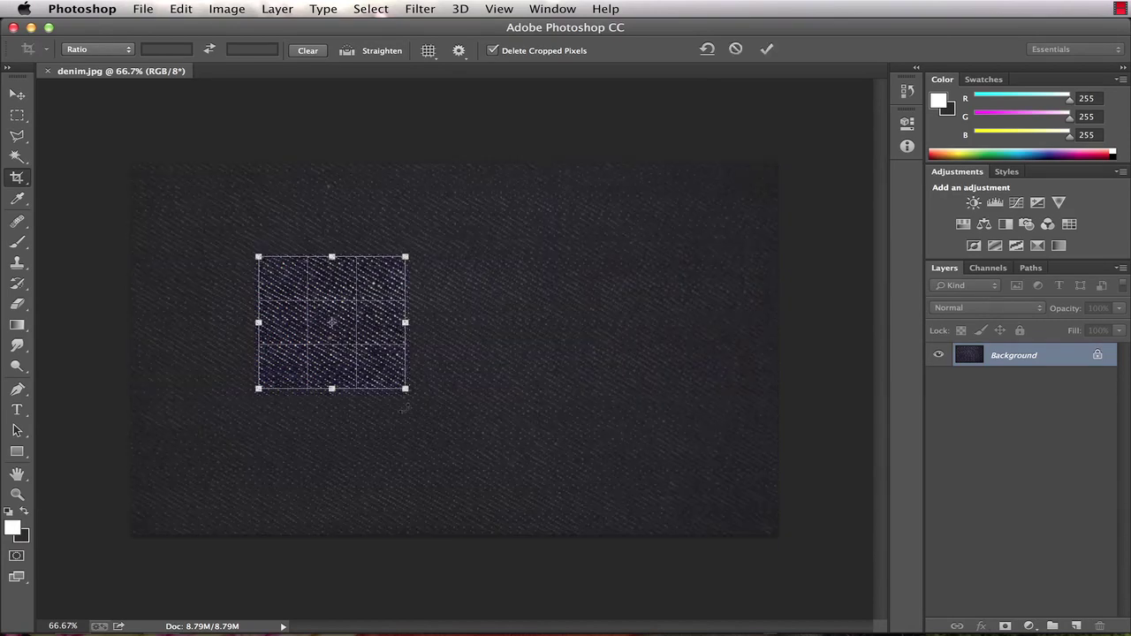
key("Return")
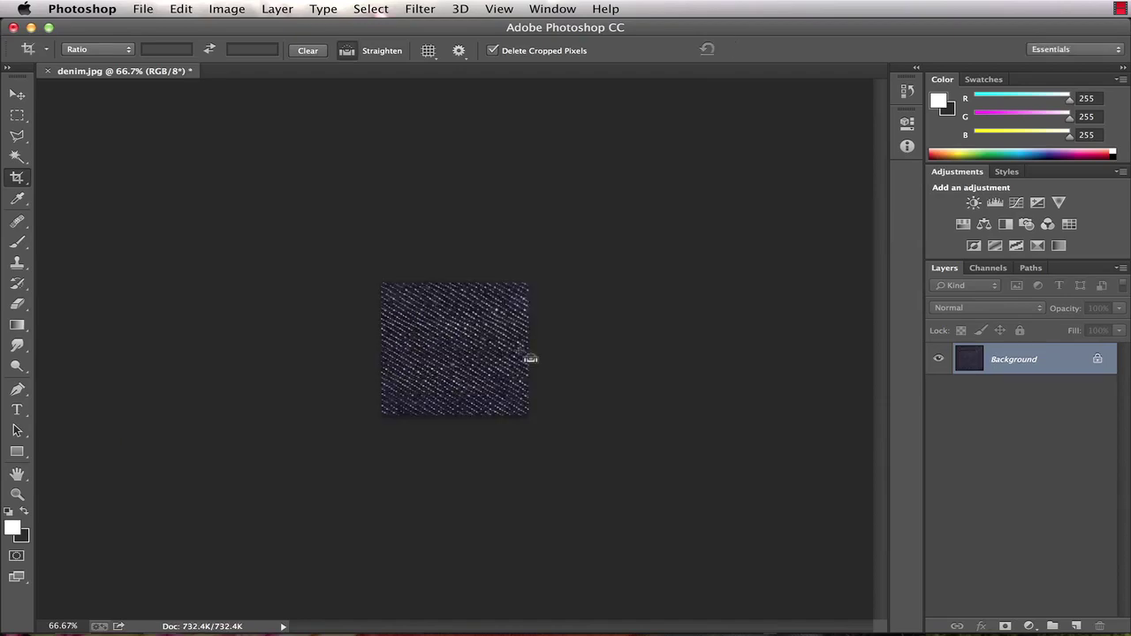
Zoom the cropped patch to 200% and copy the entire image.
key("super+plus")
key("super+plus")
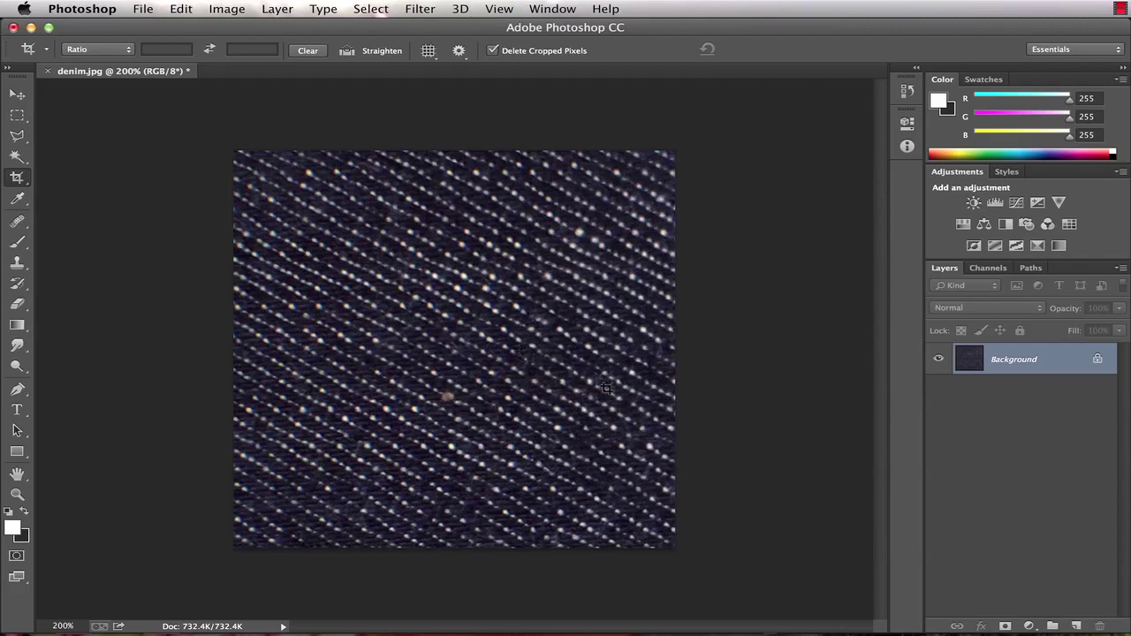
left_click(373, 9)
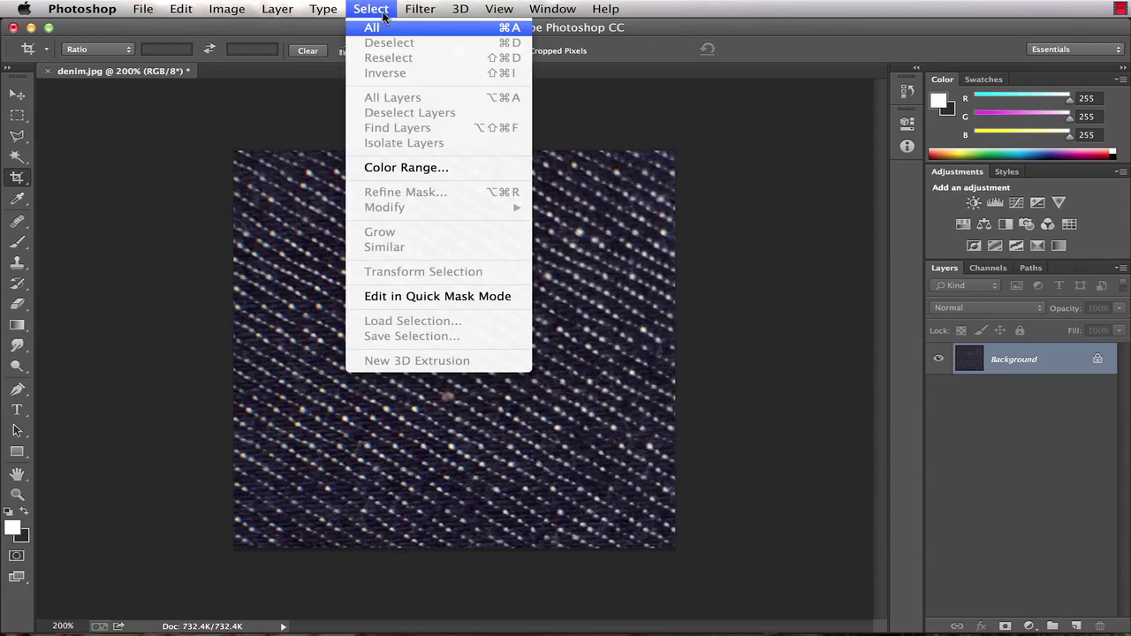
left_click(382, 29)
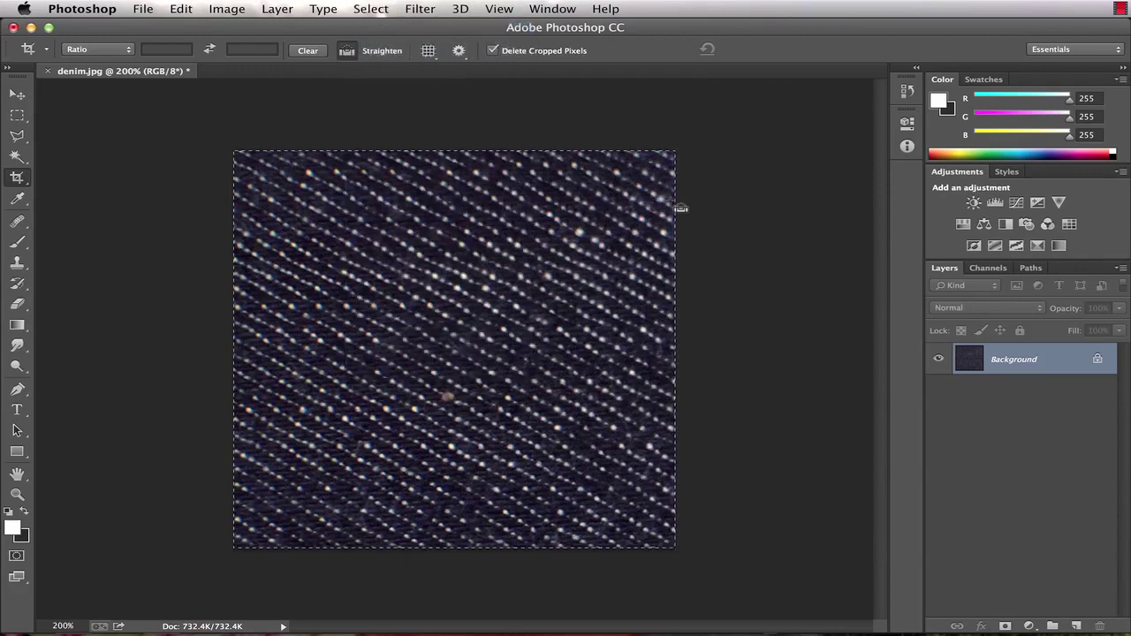
key("super+c")
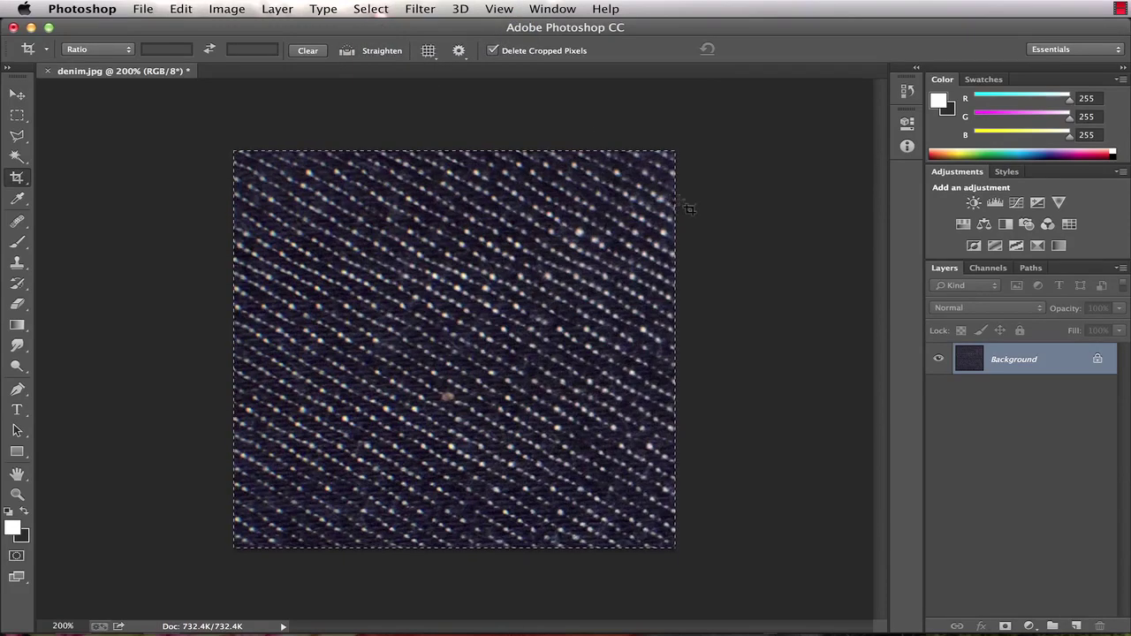
key("super+Tab")
key("super+Tab")
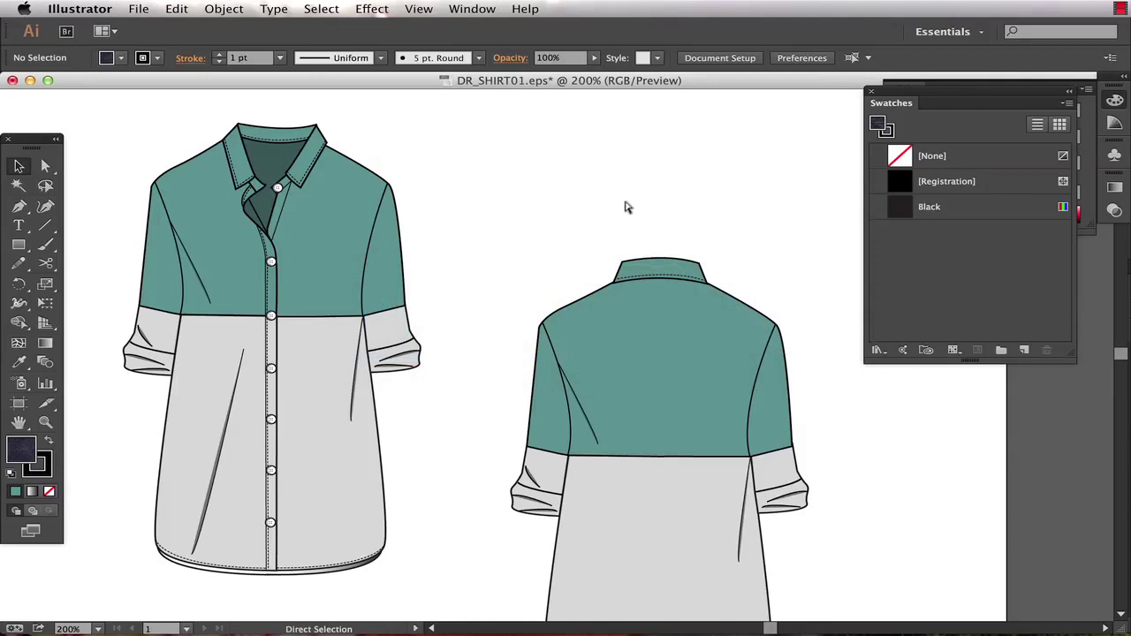
Paste the copied denim patch into the shirt document, clear of the back shirt.
key("super+minus")
left_click_drag(623, 196, 442, 215)
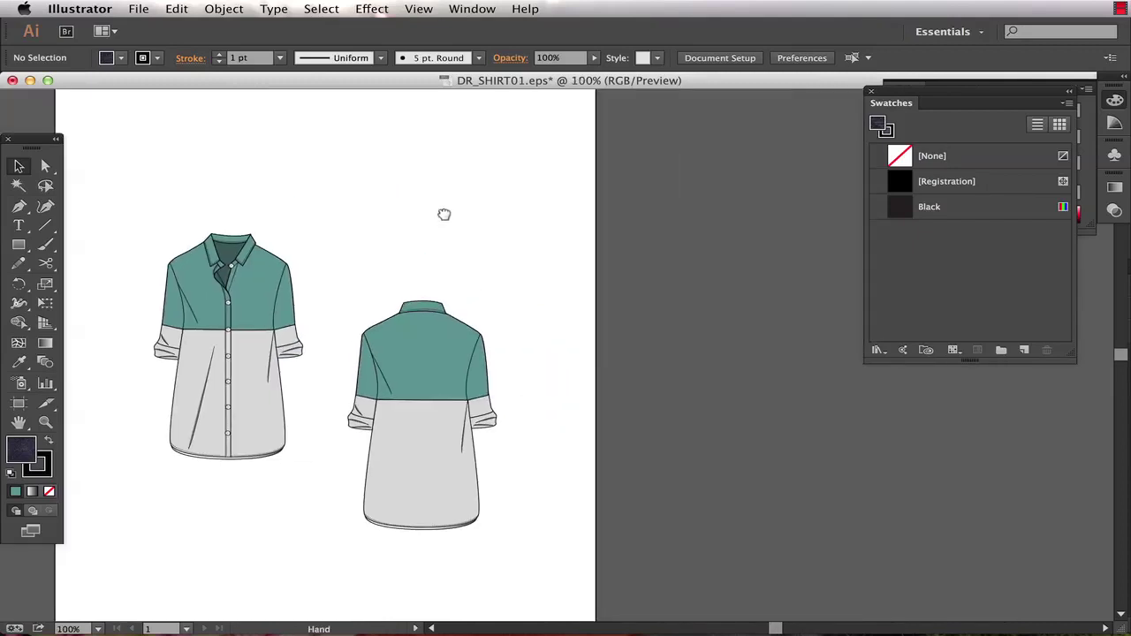
key("super+v")
left_click_drag(521, 268, 690, 280)
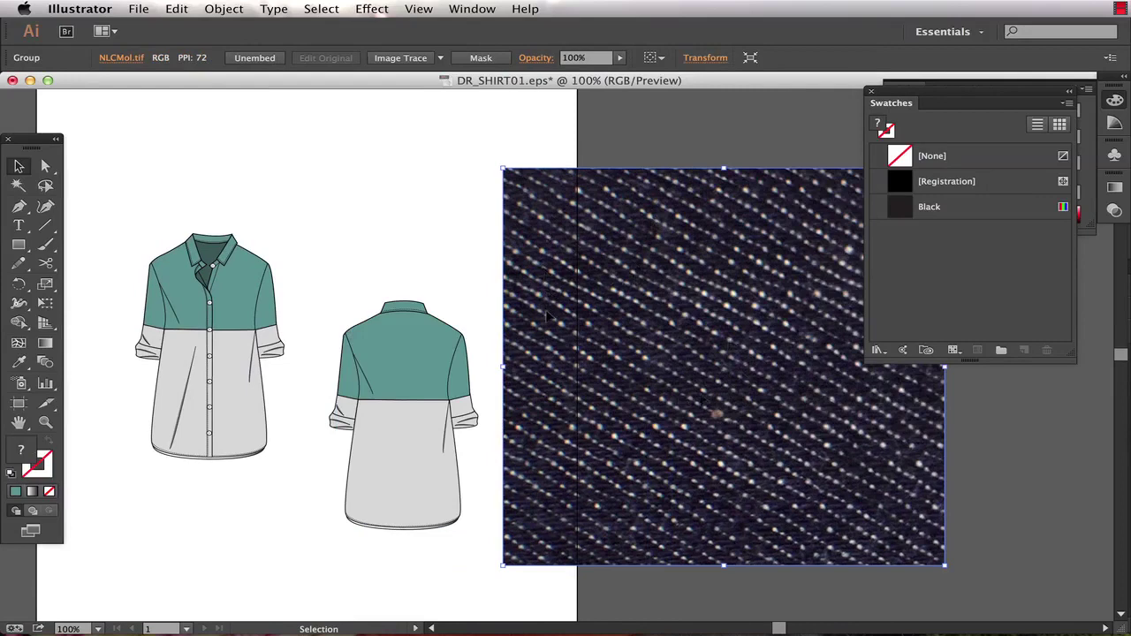
Save the denim patch as a new pattern swatch and delete the image from the artboard.
left_click_drag(615, 310, 894, 258)
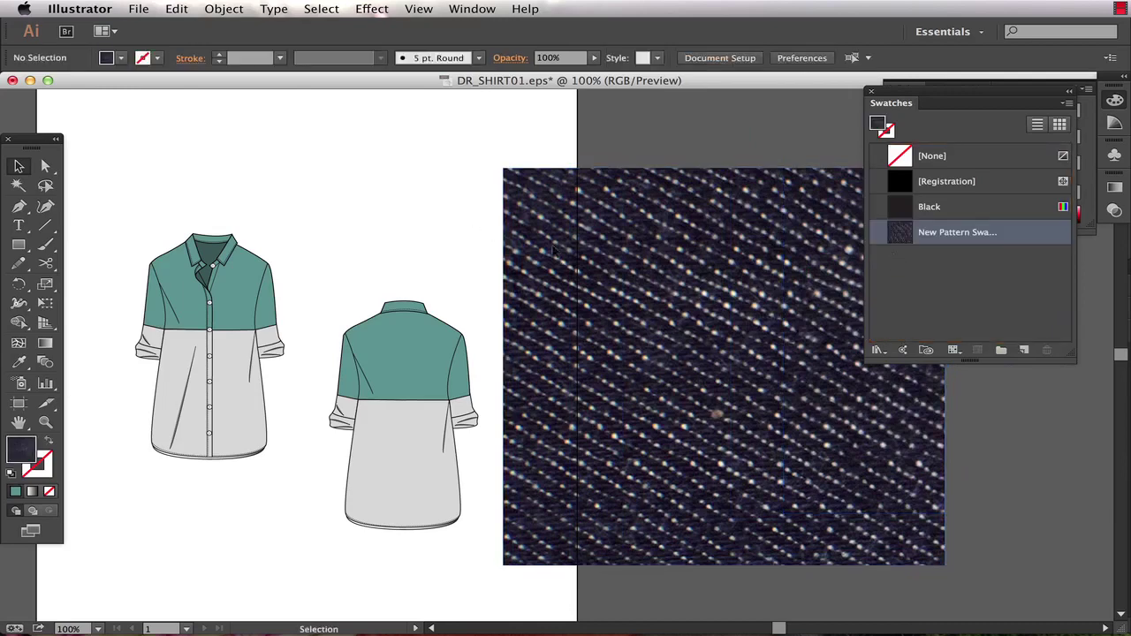
key("Delete")
scroll(736, 264, "left", 4)
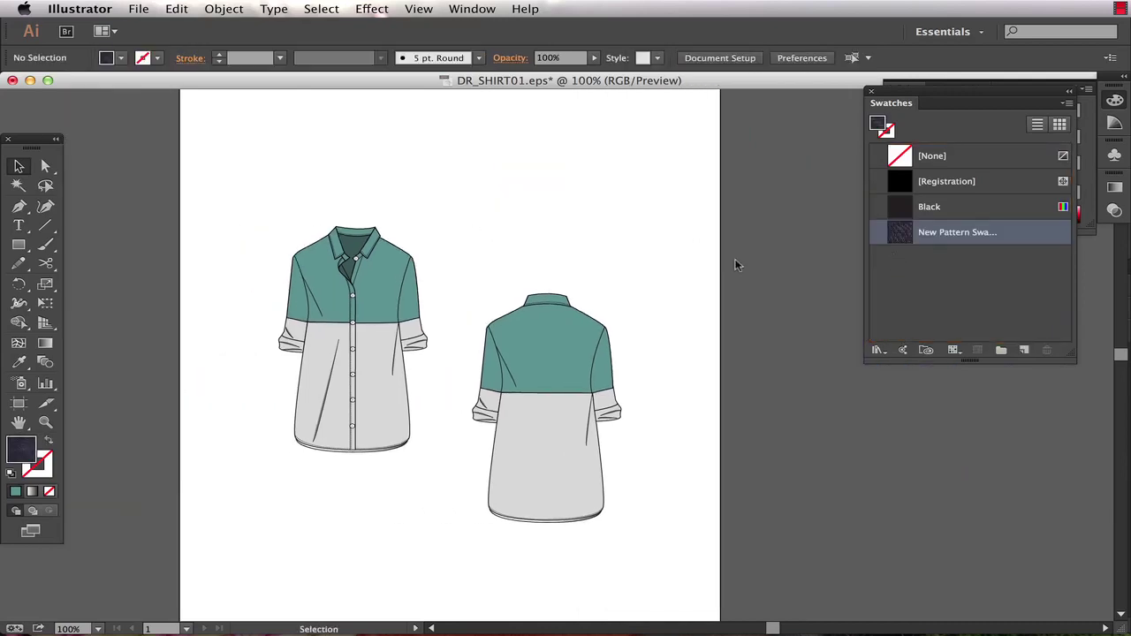
key("z")
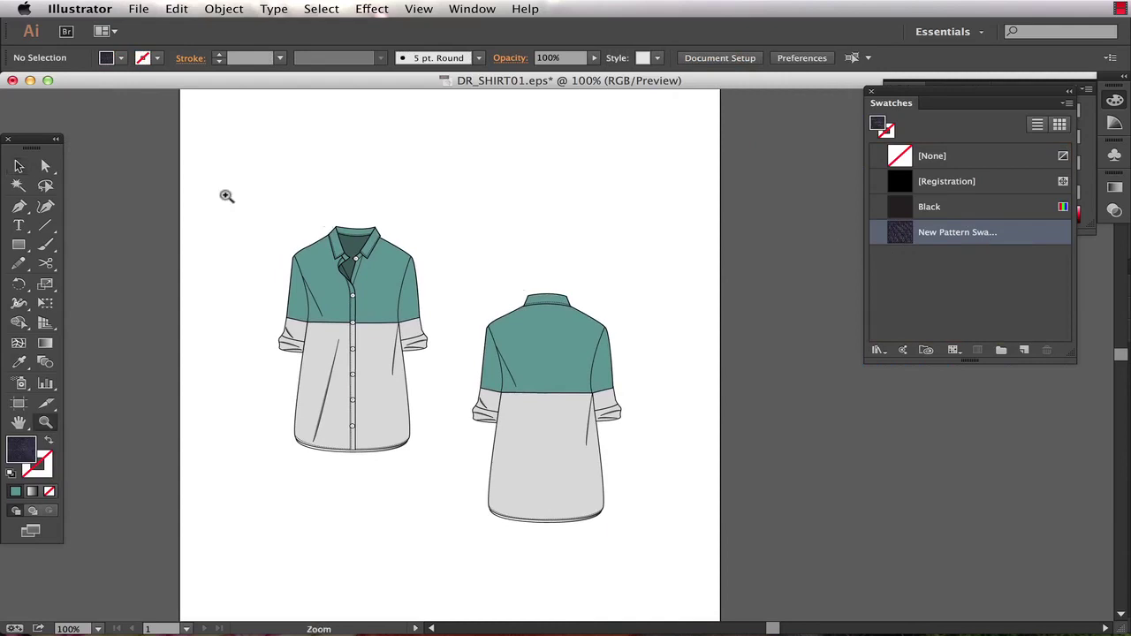
left_click_drag(205, 175, 696, 525)
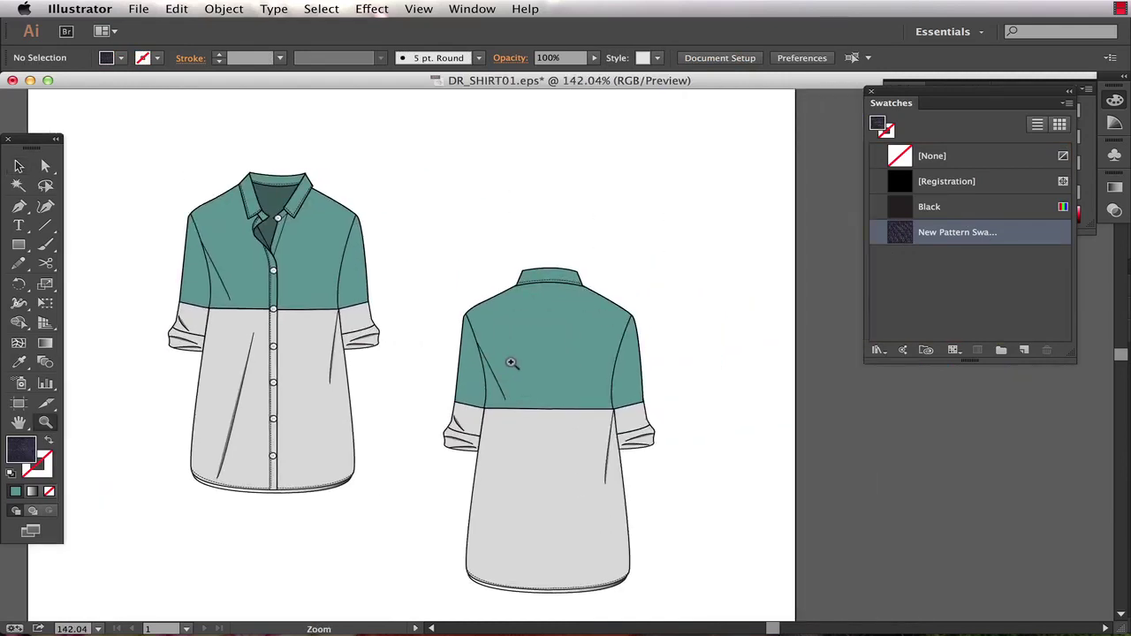
Select every teal yoke path by matching fill colour and apply the denim pattern swatch.
key("a")
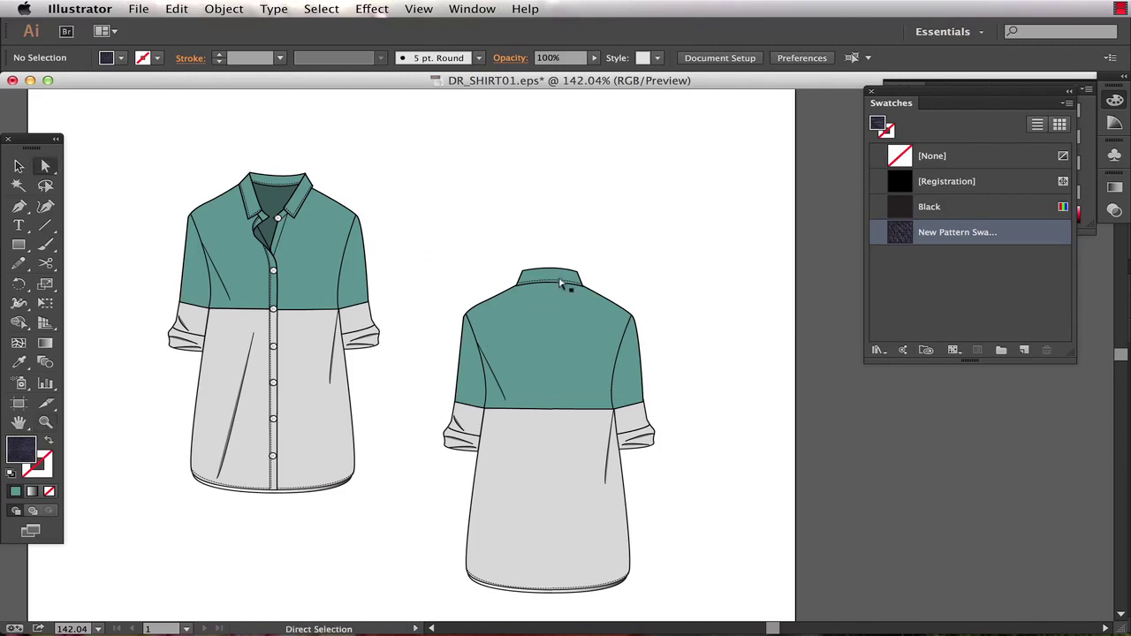
left_click(560, 280)
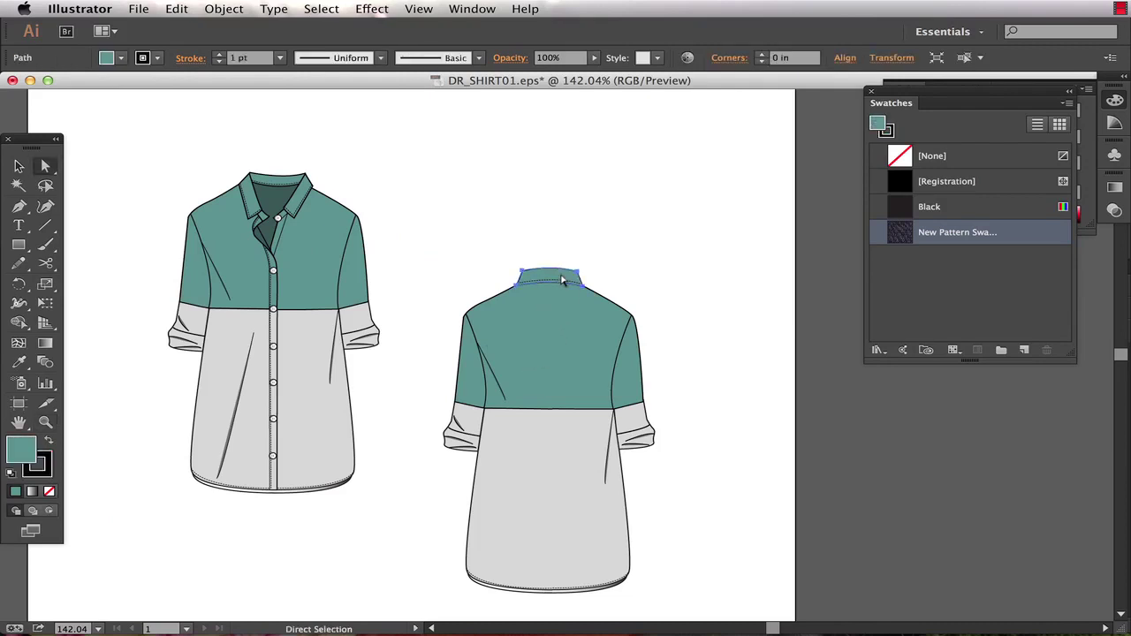
left_click(322, 9)
mouse_move(343, 150)
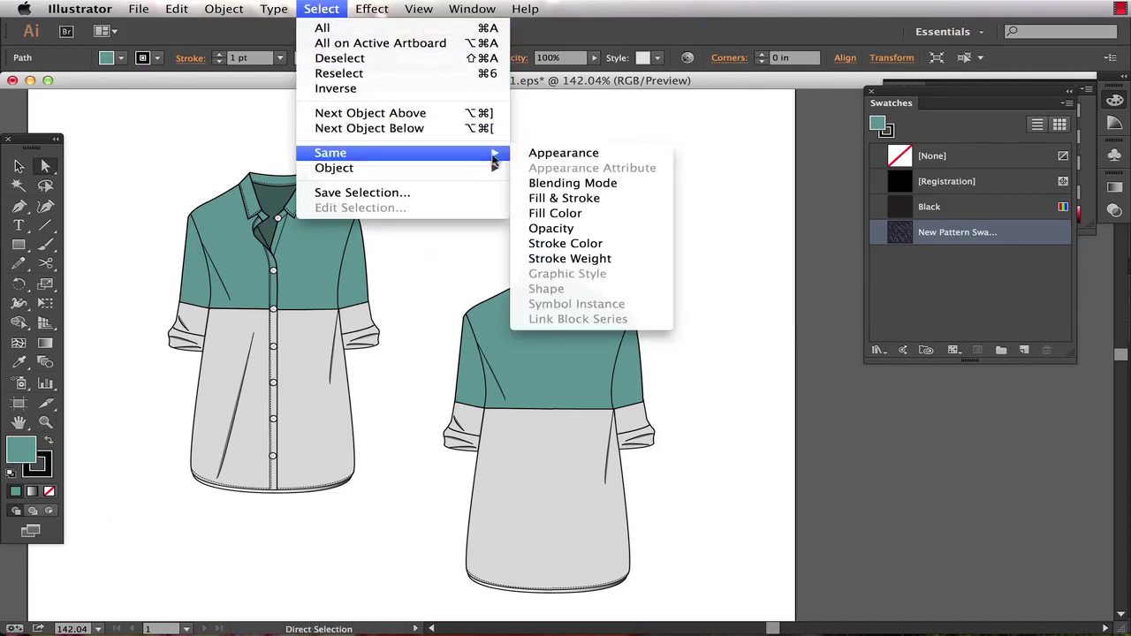
left_click(557, 214)
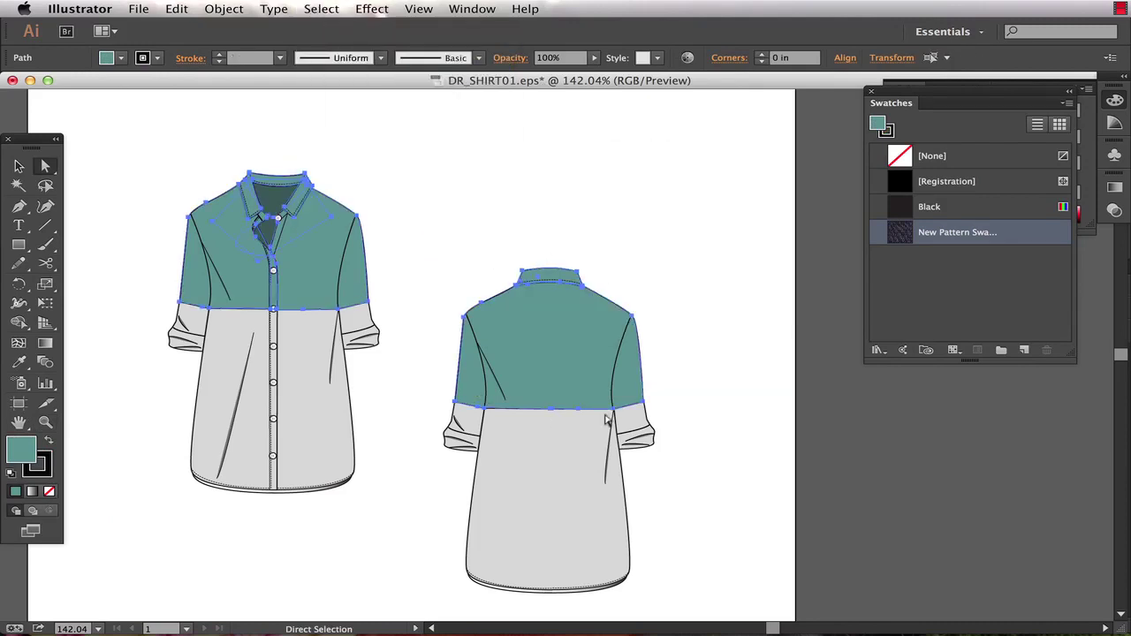
left_click(902, 233)
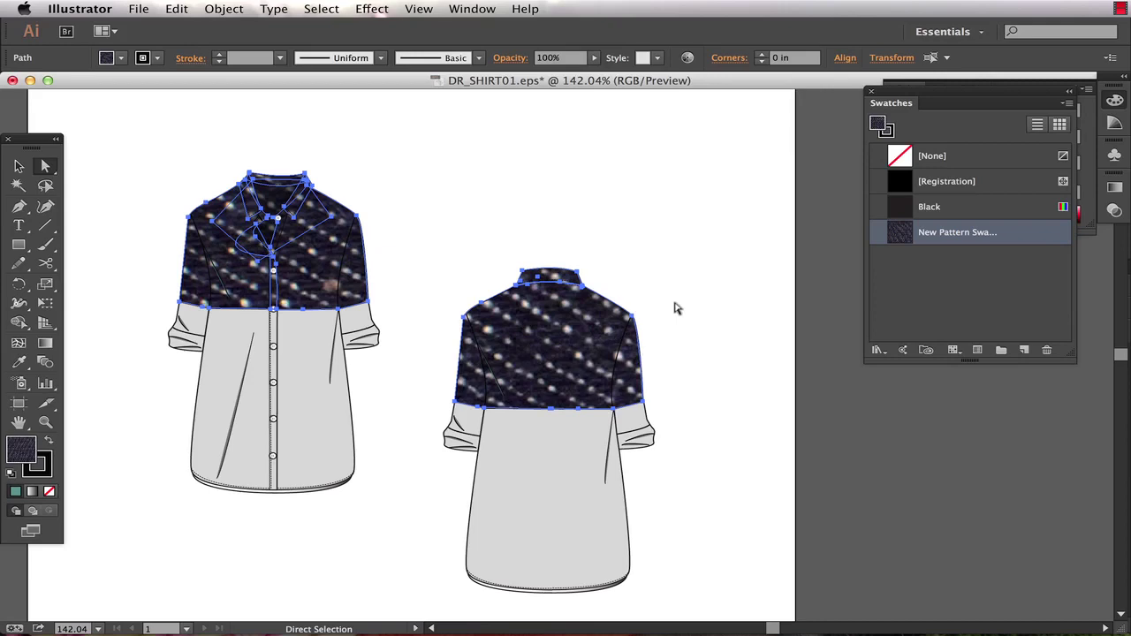
Scale only the yoke pattern fill to 10%, leaving the shirt shapes their original size.
left_click(223, 9)
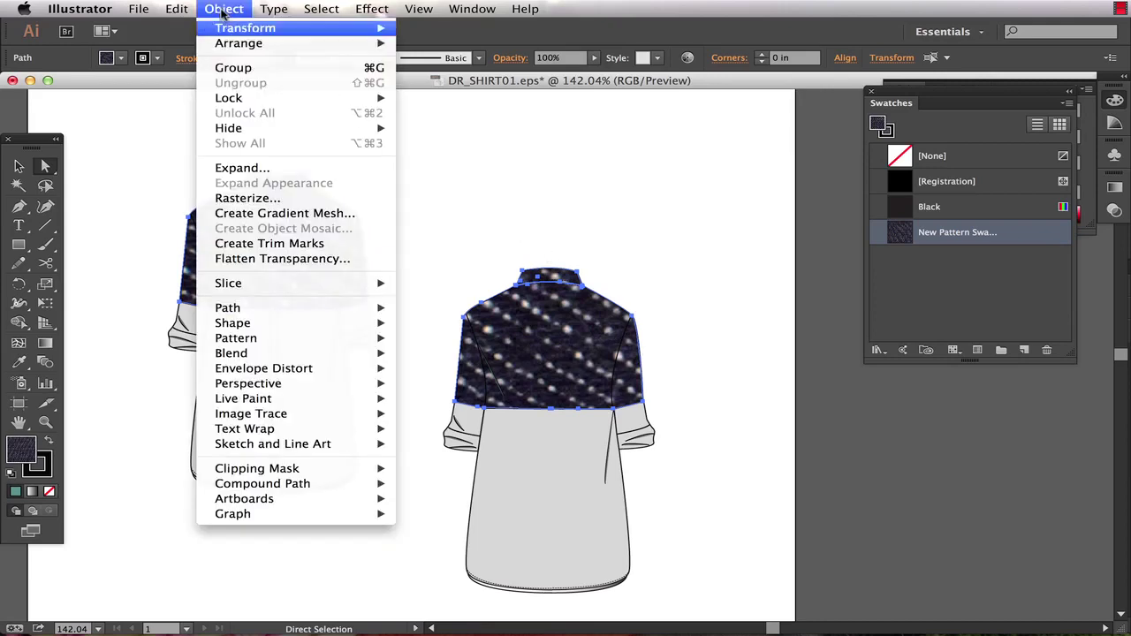
mouse_move(225, 29)
left_click(437, 103)
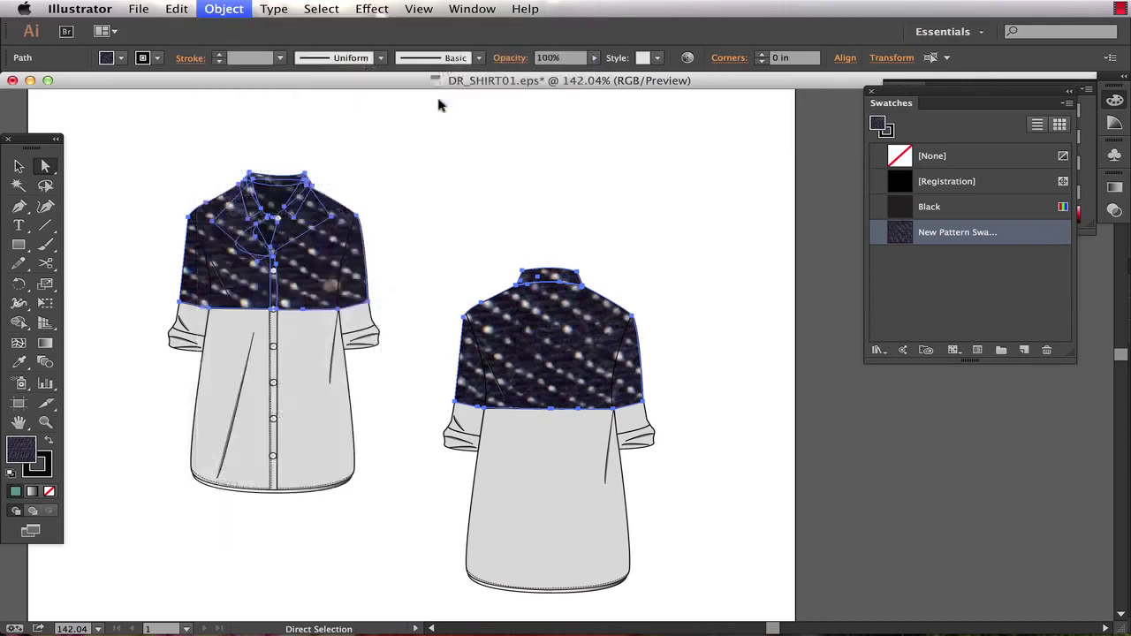
left_click_drag(824, 114, 769, 113)
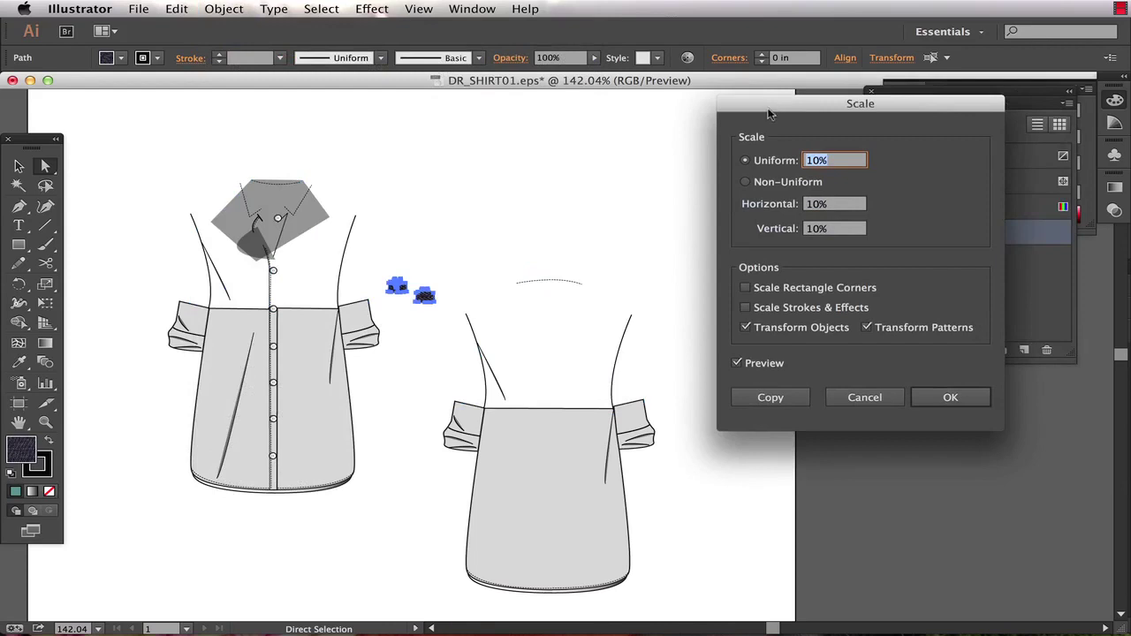
left_click(745, 327)
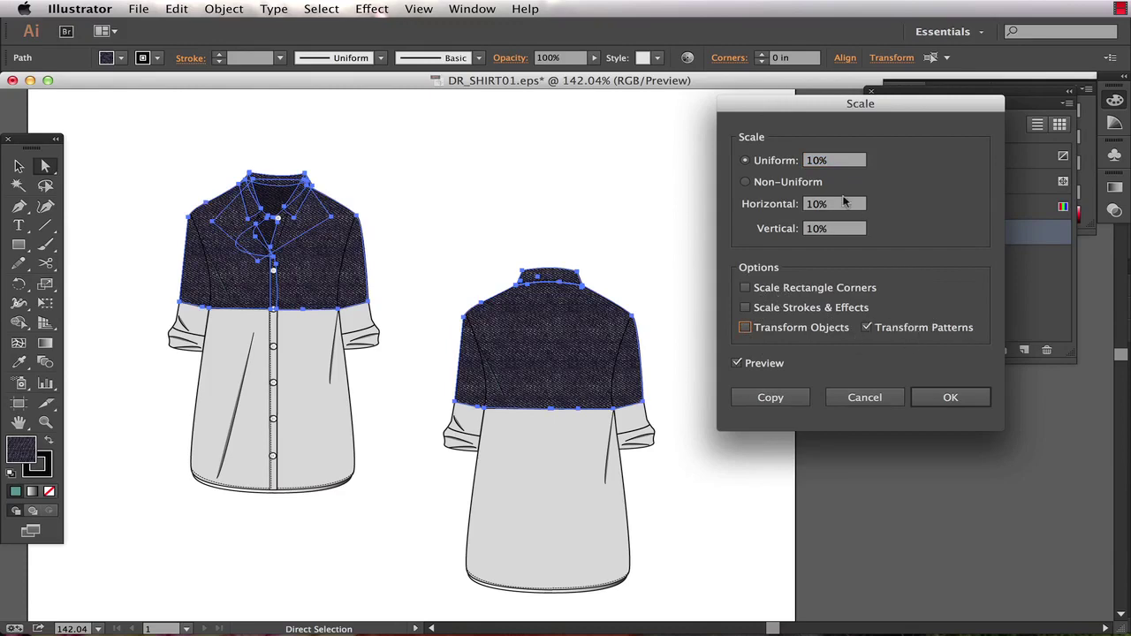
left_click(845, 165)
key("Up")
key("Up")
key("Up")
key("Up")
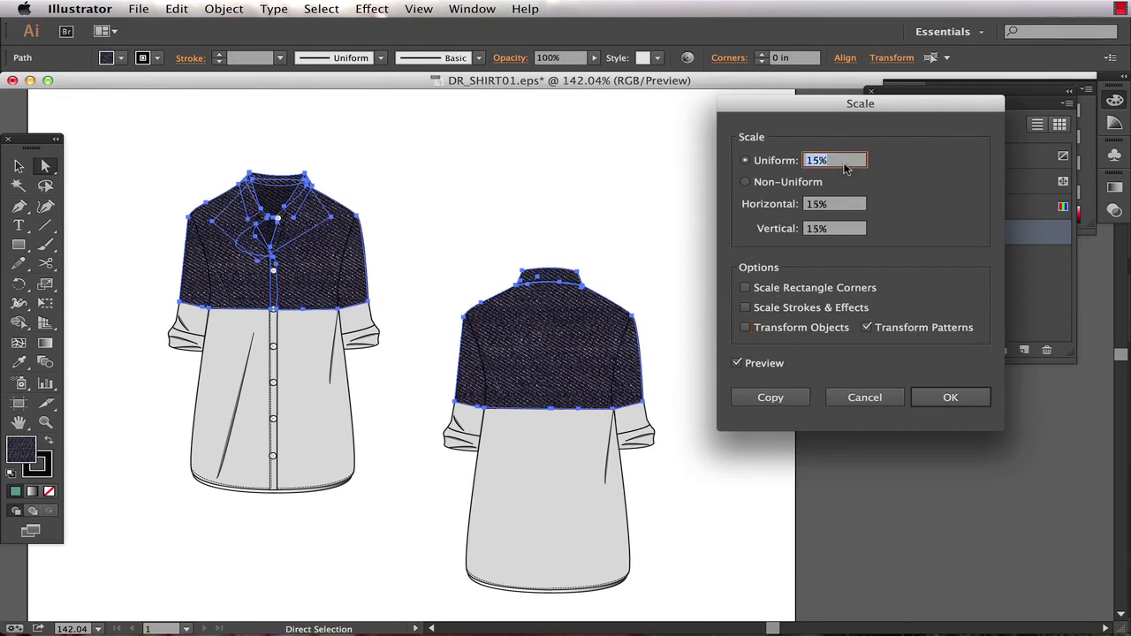
key("Down")
key("Down")
key("Down")
key("Down")
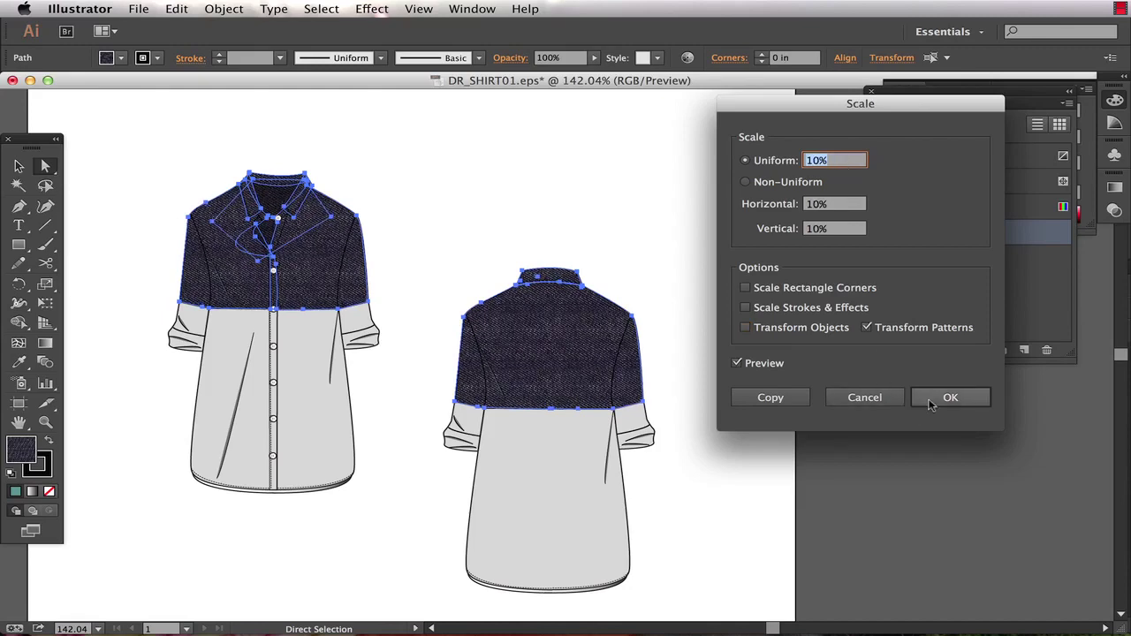
left_click(953, 400)
left_click(700, 280, "ctrl")
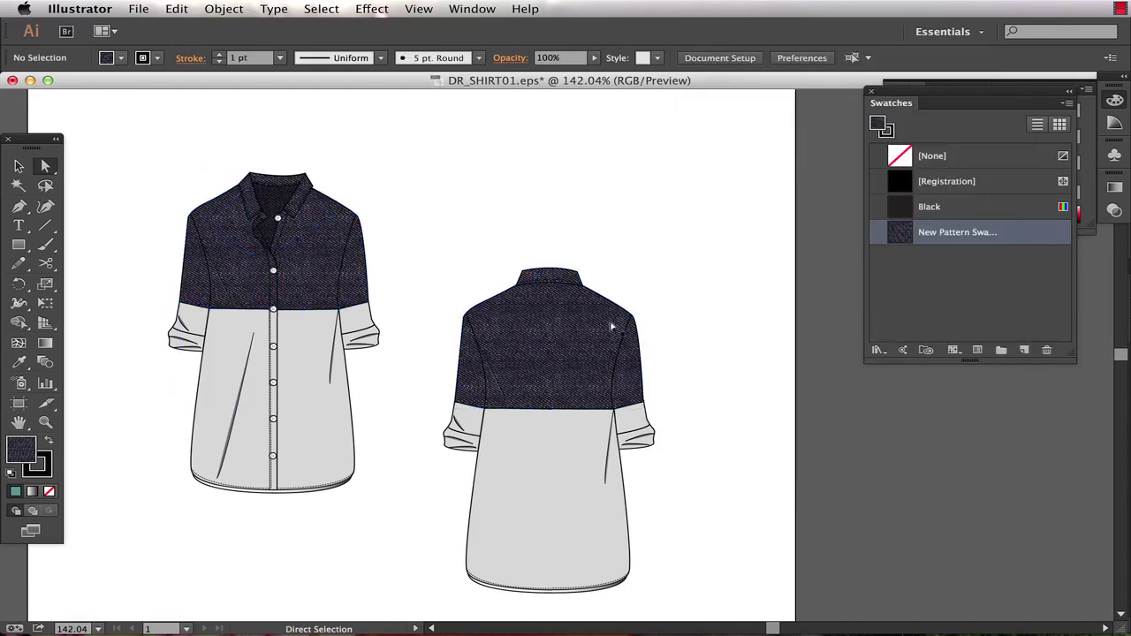
Zoom closely into the back yoke's denim fill to check for tile seams.
key("z")
left_click_drag(511, 301, 606, 371)
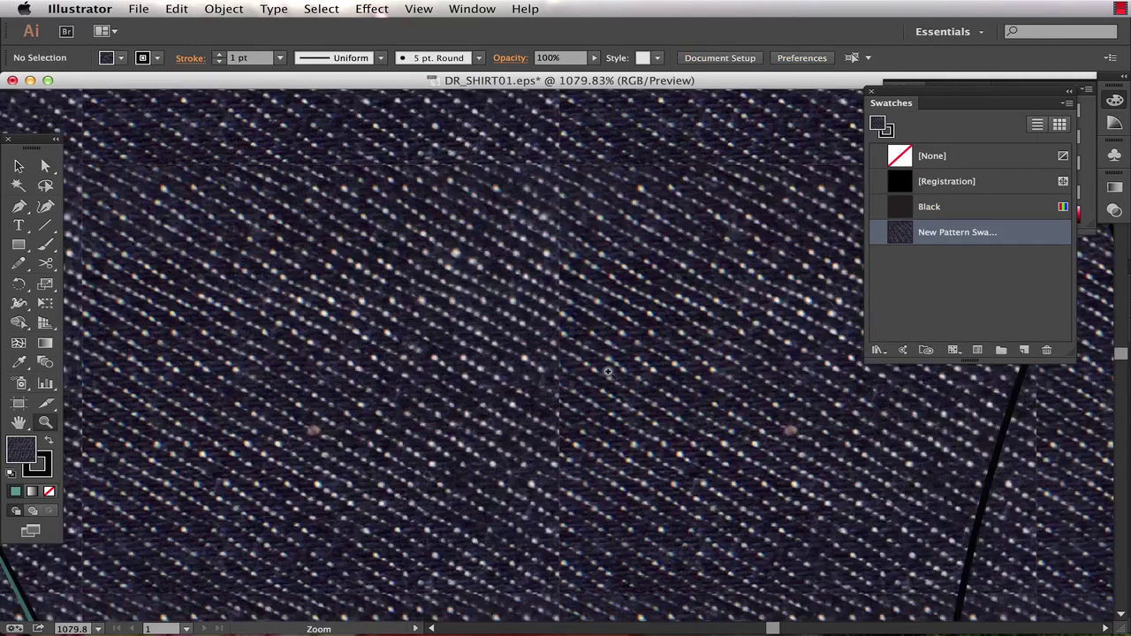
left_click(632, 309)
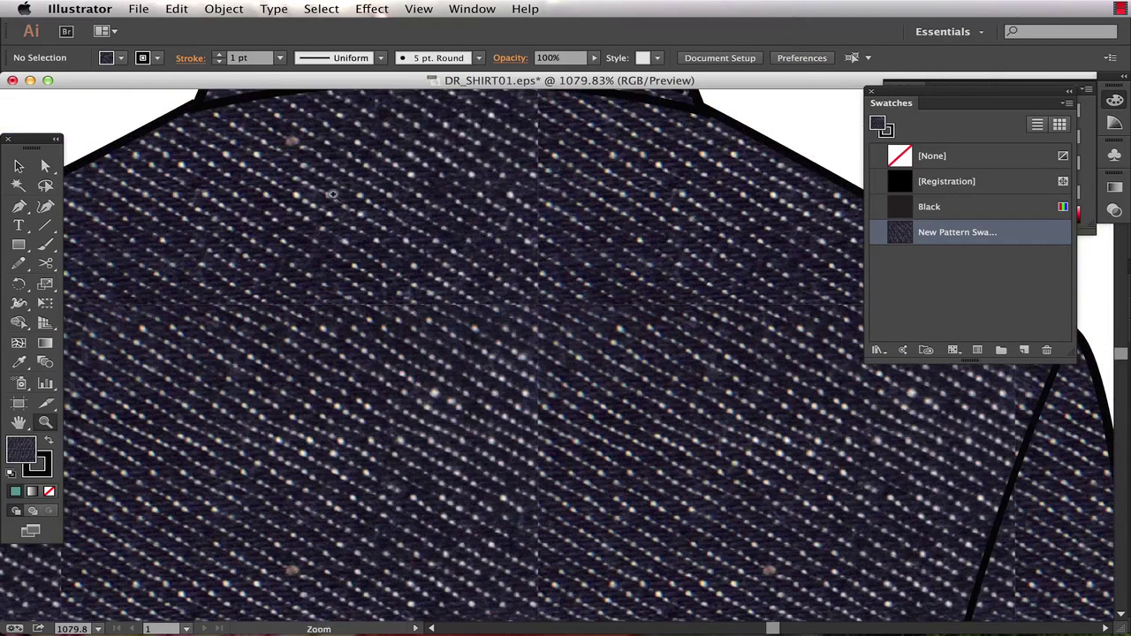
left_click_drag(358, 169, 740, 500)
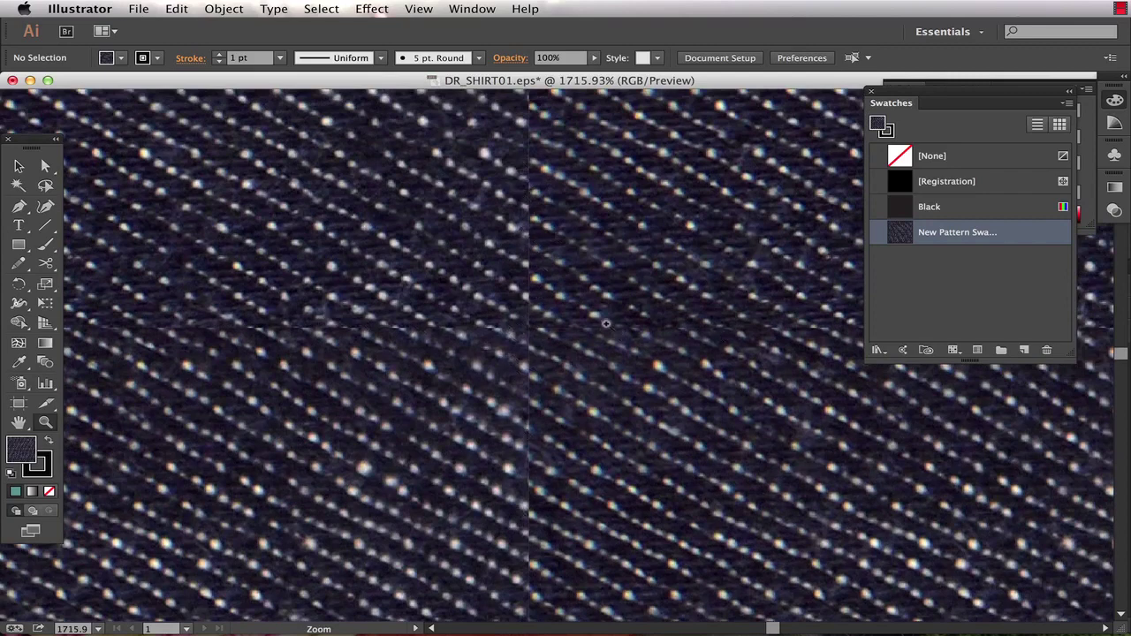
scroll(567, 324, "up", 3)
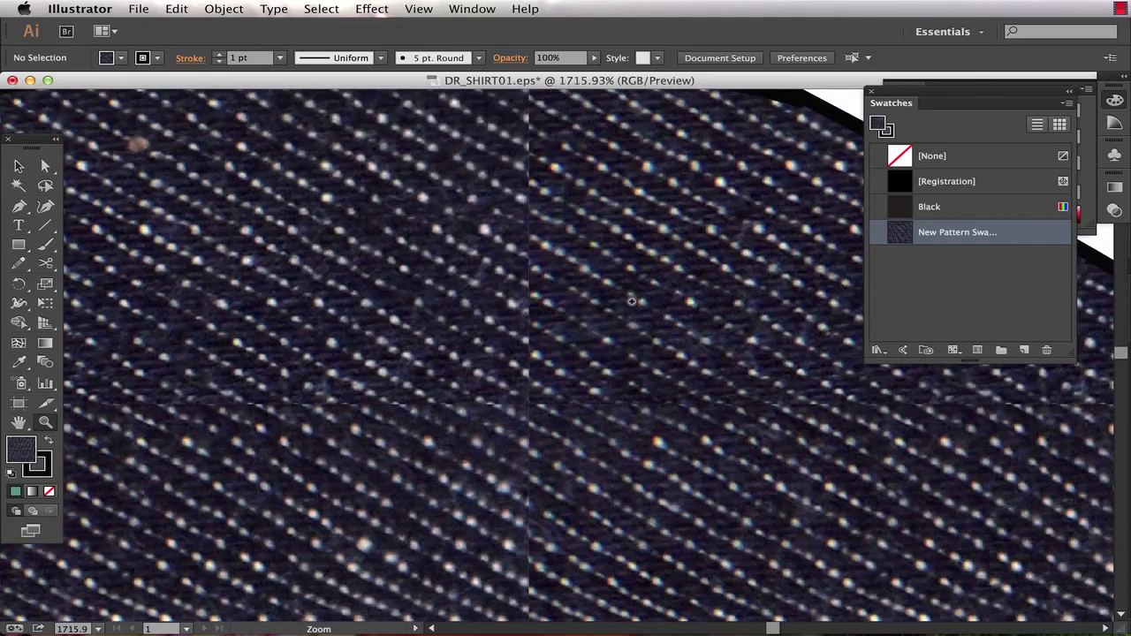
scroll(652, 426, "down", 3)
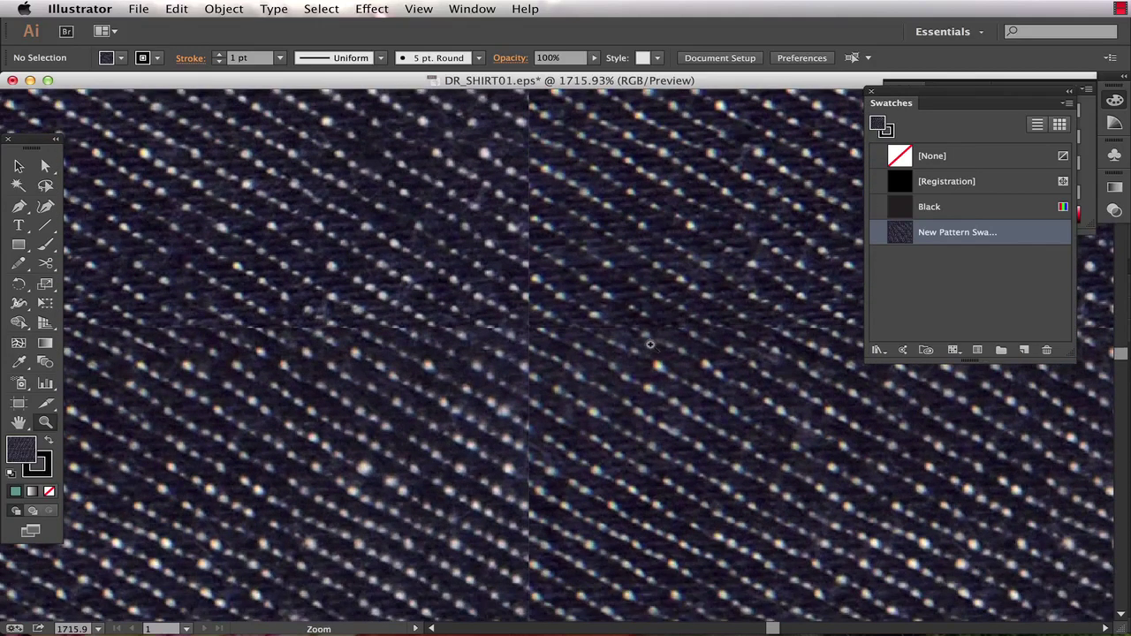
key("ctrl+minus")
key("ctrl+minus")
key("ctrl+minus")
key("ctrl+minus")
key("ctrl+minus")
key("ctrl+minus")
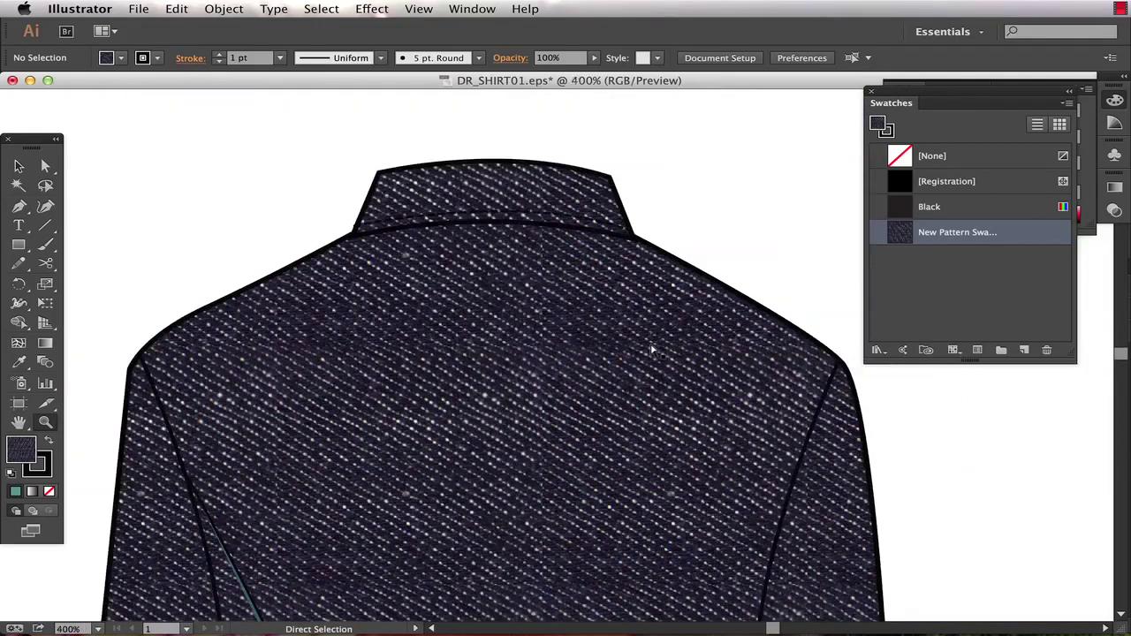
key("super+Tab")
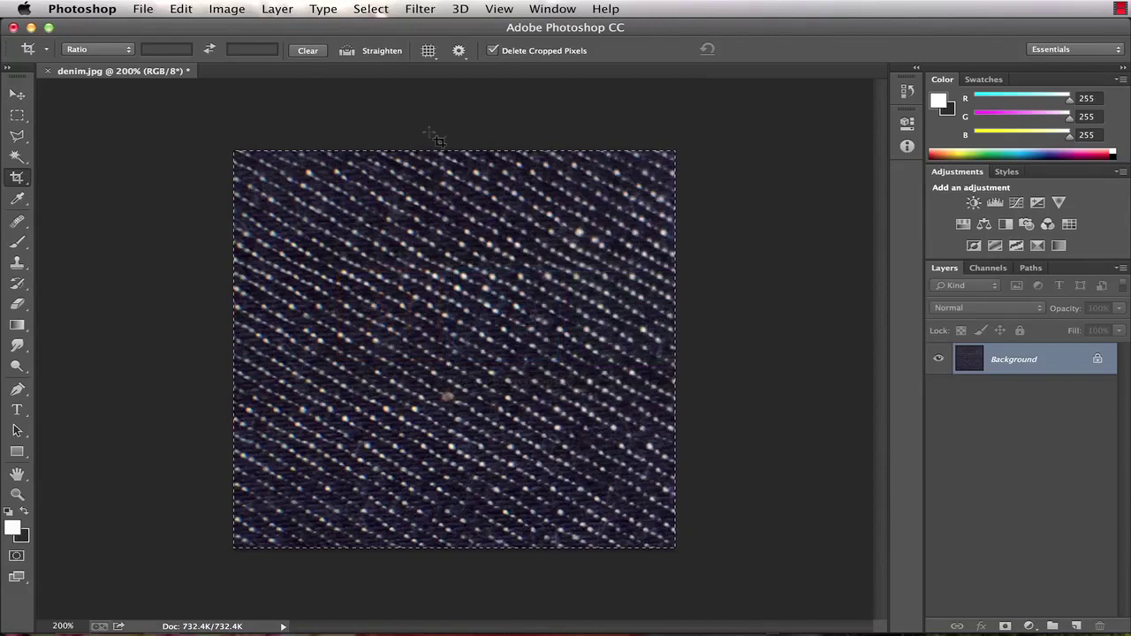
Apply the Offset filter at +770 px horizontal and +660 px vertical with Wrap Around.
key("ctrl+d")
left_click(429, 11)
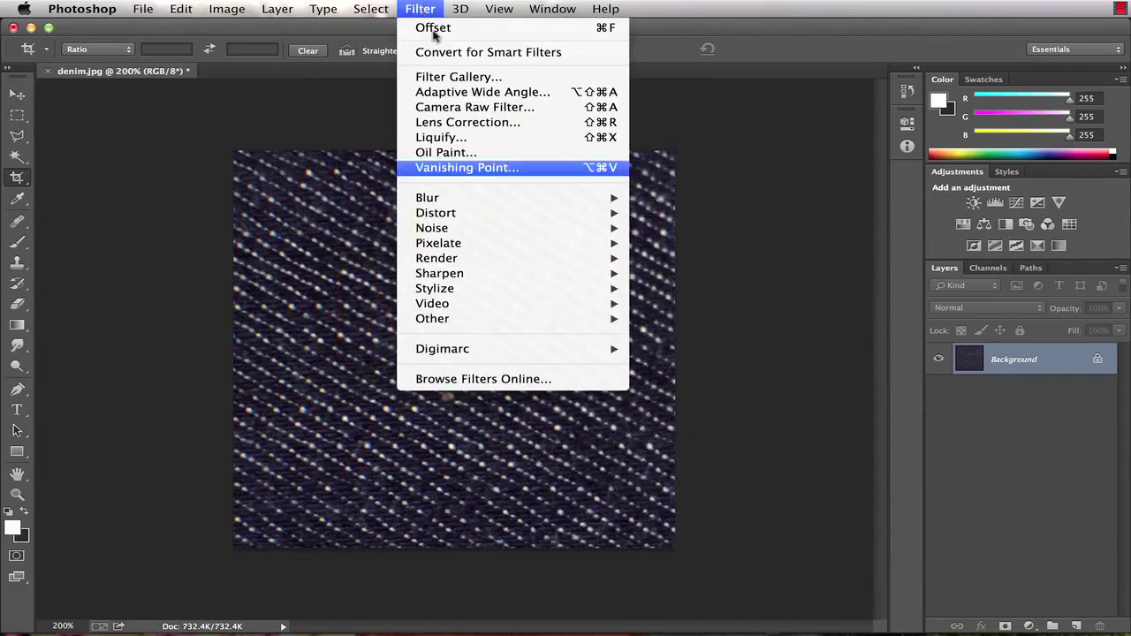
mouse_move(444, 324)
left_click(686, 378)
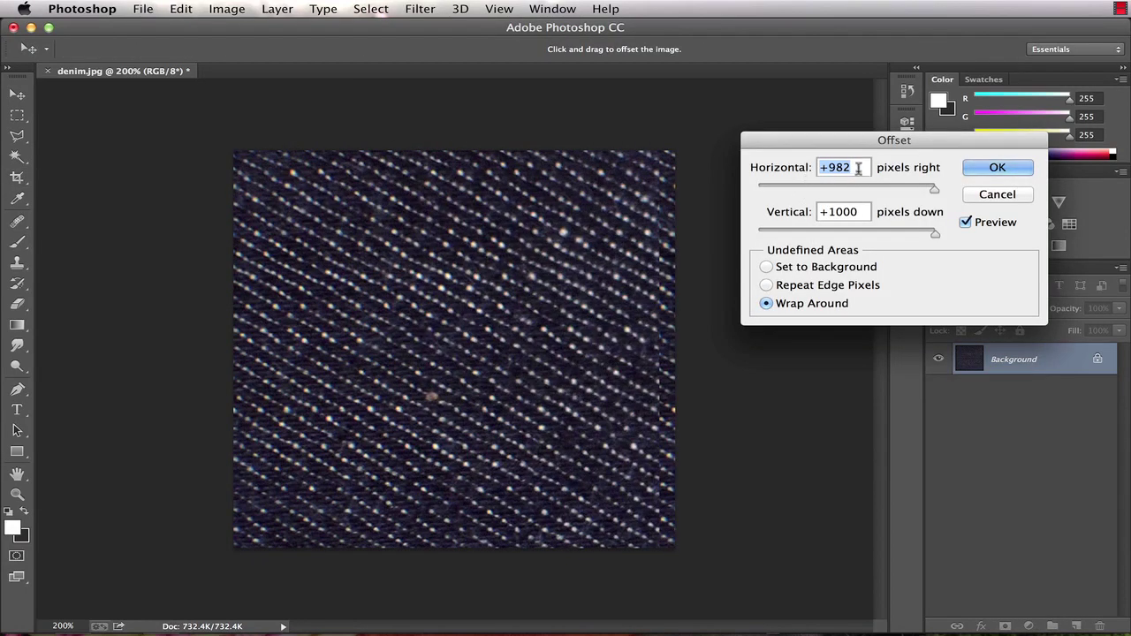
type("1000")
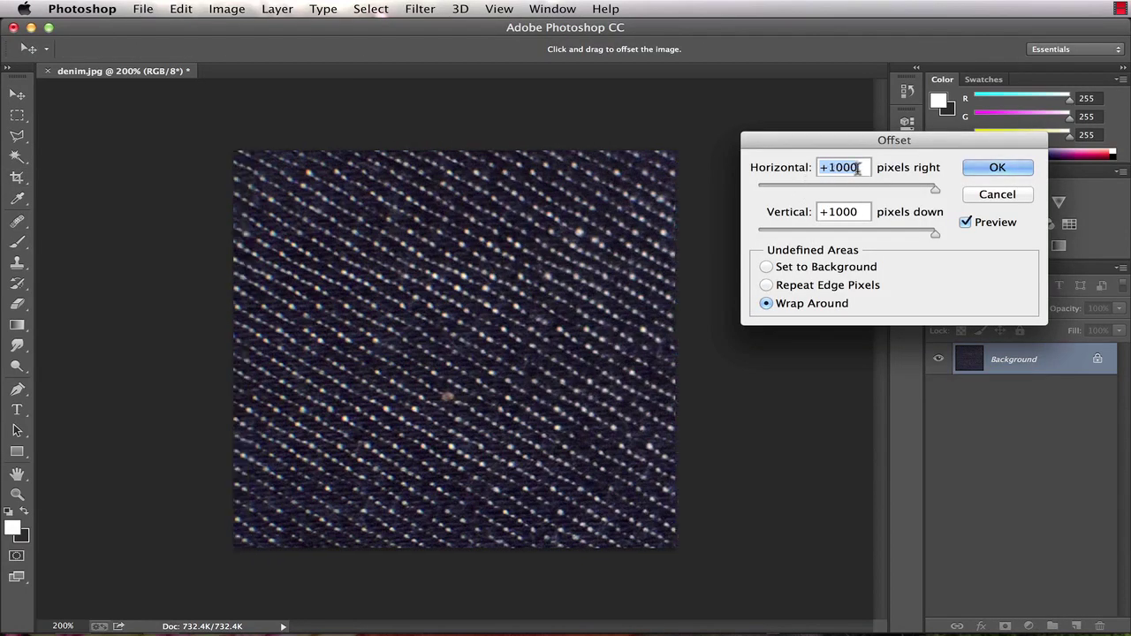
key("shift+Down")
key("shift+Down")
key("shift+Down")
key("shift+Down")
key("shift+Down")
key("shift+Down")
key("shift+Down")
key("shift+Down")
key("shift+Down")
key("shift+Down")
key("shift+Down")
key("shift+Down")
key("shift+Down")
key("shift+Down")
key("shift+Down")
key("shift+Down")
key("shift+Down")
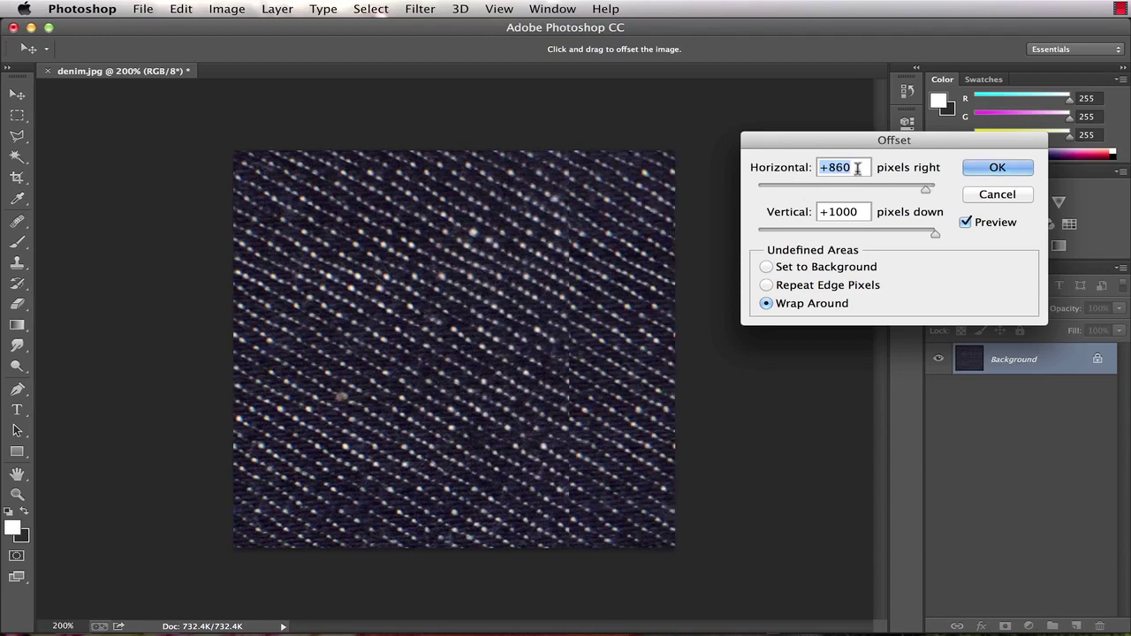
key("shift+Down")
key("shift+Down")
key("shift+Down")
key("shift+Down")
key("shift+Down")
key("shift+Down")
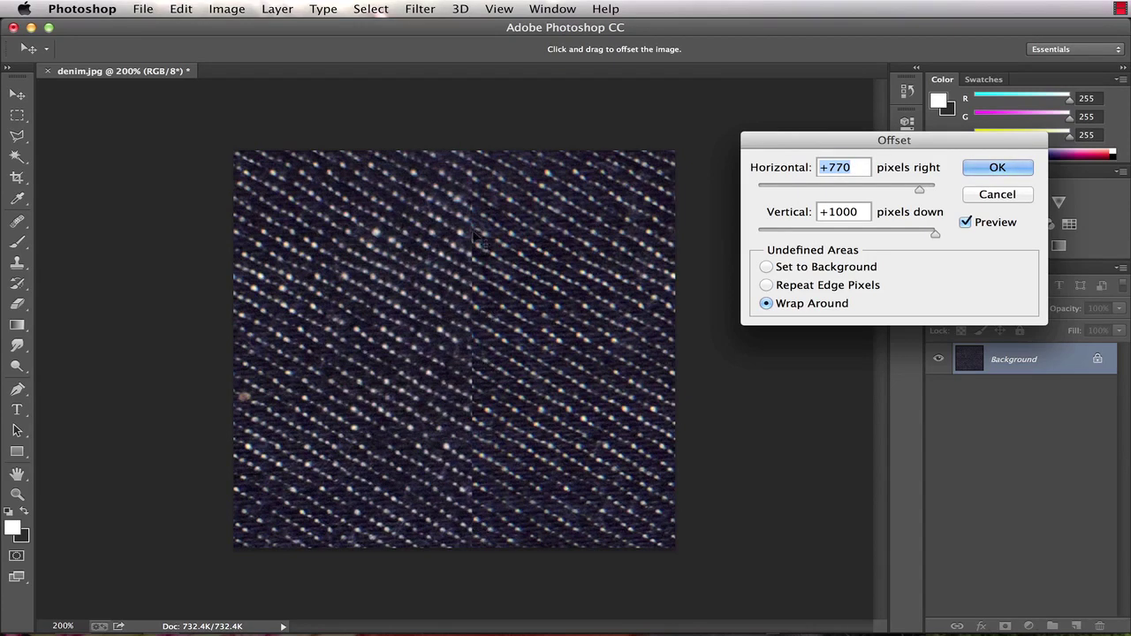
left_click(844, 211)
key("shift+Down")
key("shift+Down")
key("shift+Down")
key("shift+Down")
key("shift+Down")
key("shift+Down")
key("shift+Down")
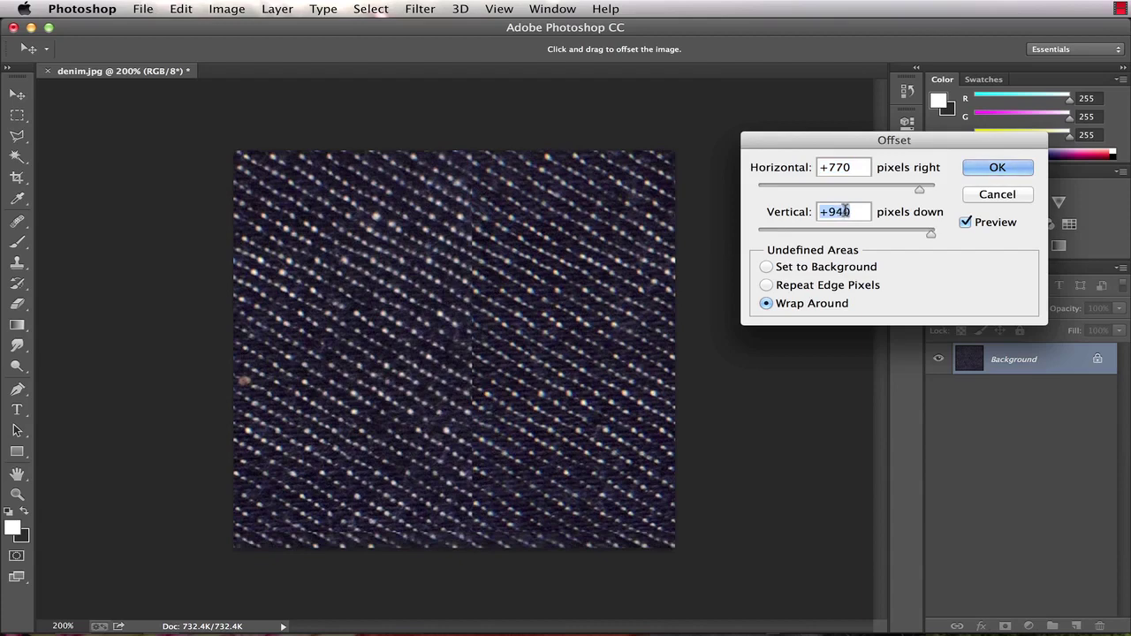
key("shift+Down")
key("shift+Down")
key("shift+Down")
key("shift+Down")
key("shift+Down")
key("shift+Down")
key("shift+Down")
key("shift+Down")
key("shift+Down")
key("shift+Down")
key("shift+Down")
key("shift+Down")
key("shift+Down")
key("shift+Down")
key("shift+Down")
key("shift+Down")
key("shift+Down")
key("shift+Down")
key("shift+Down")
key("shift+Down")
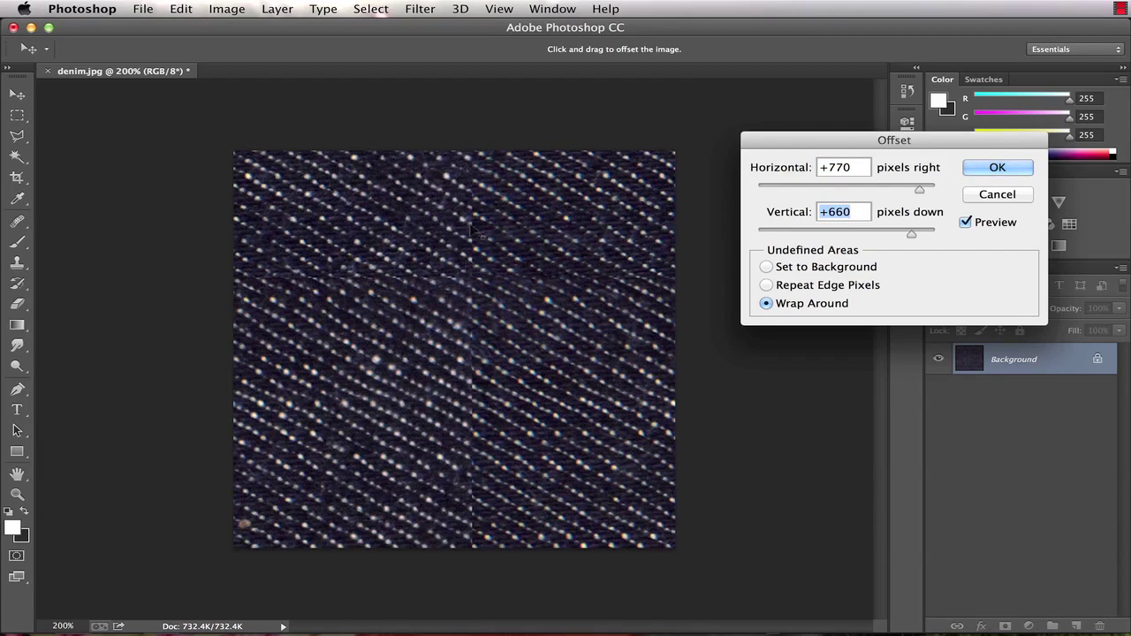
left_click(994, 175)
key("c")
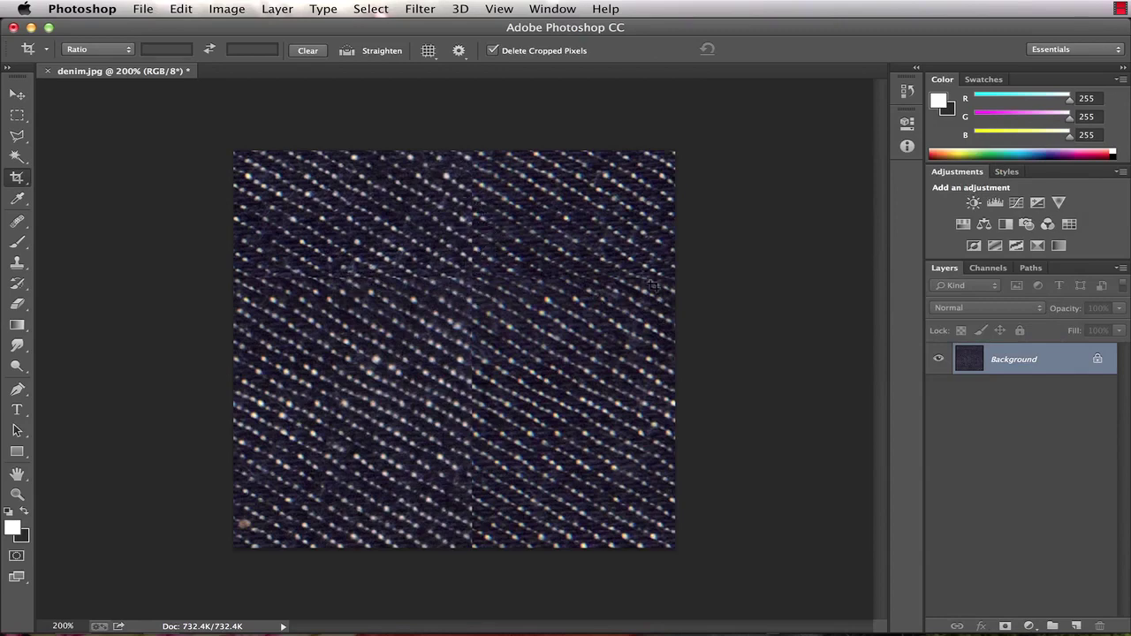
Content-Aware fill a selected strip over the horizontal seam.
left_click(17, 115)
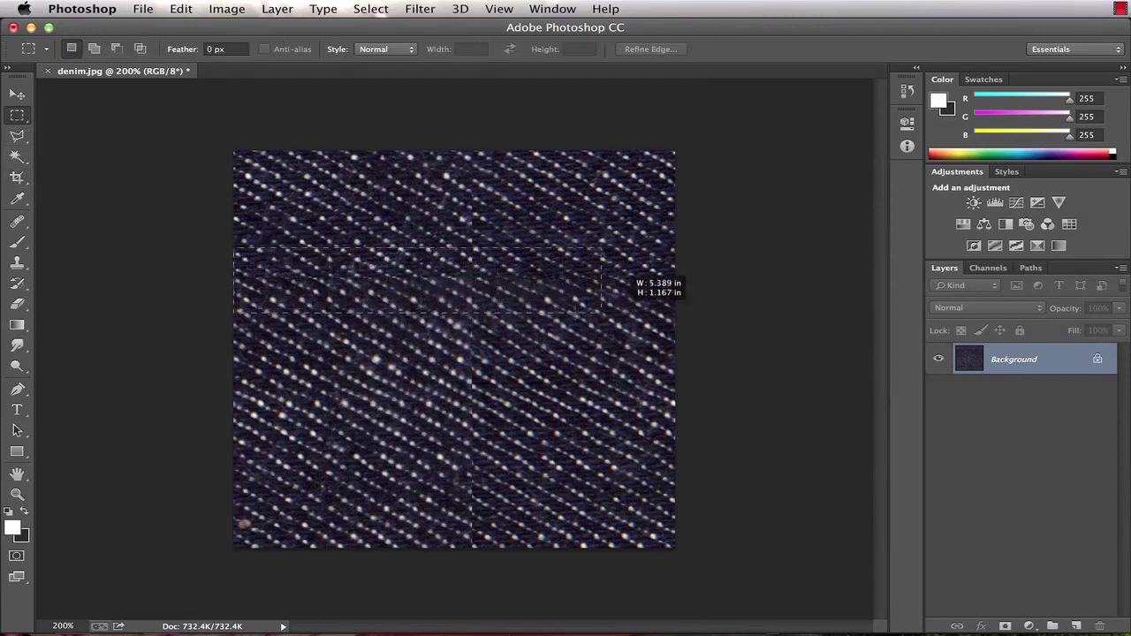
left_click_drag(602, 312, 687, 311)
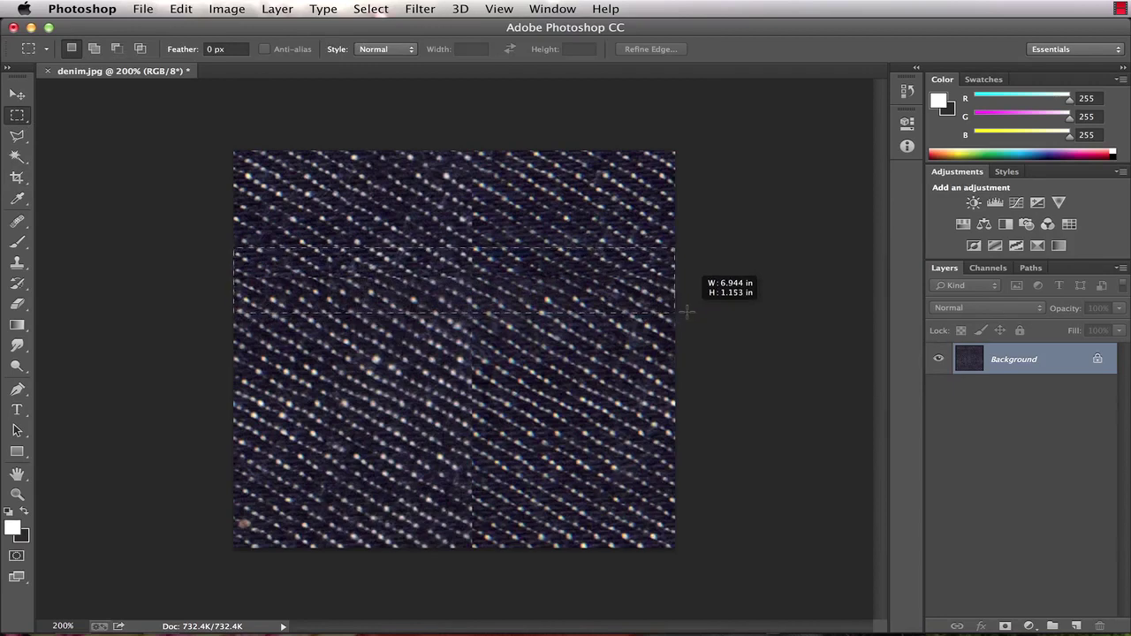
left_click_drag(686, 311, 675, 306)
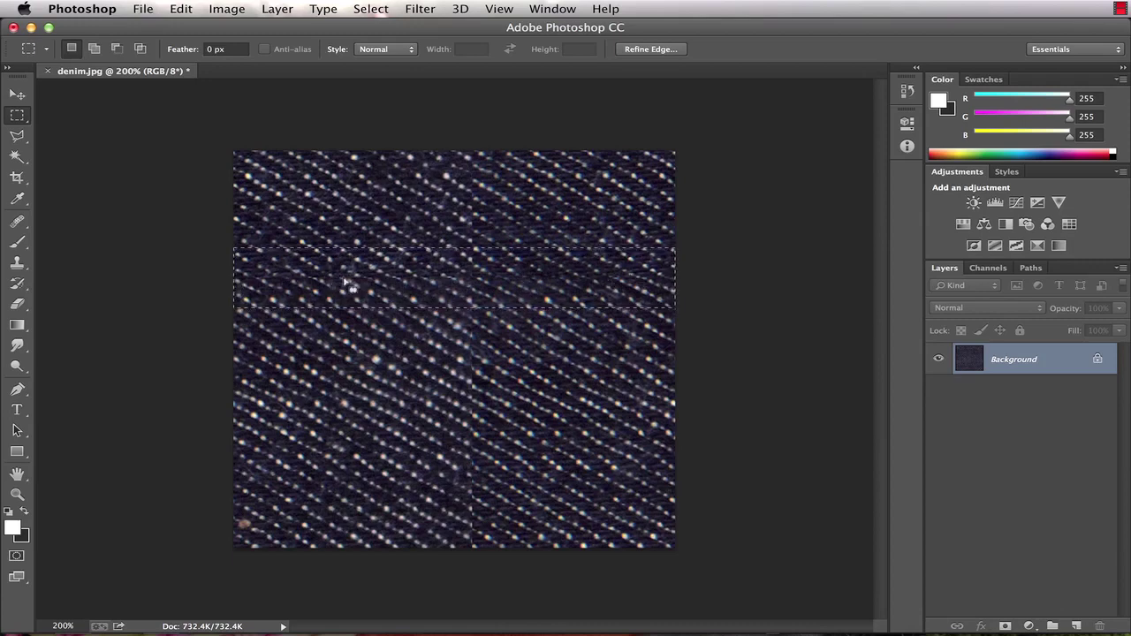
left_click(181, 11)
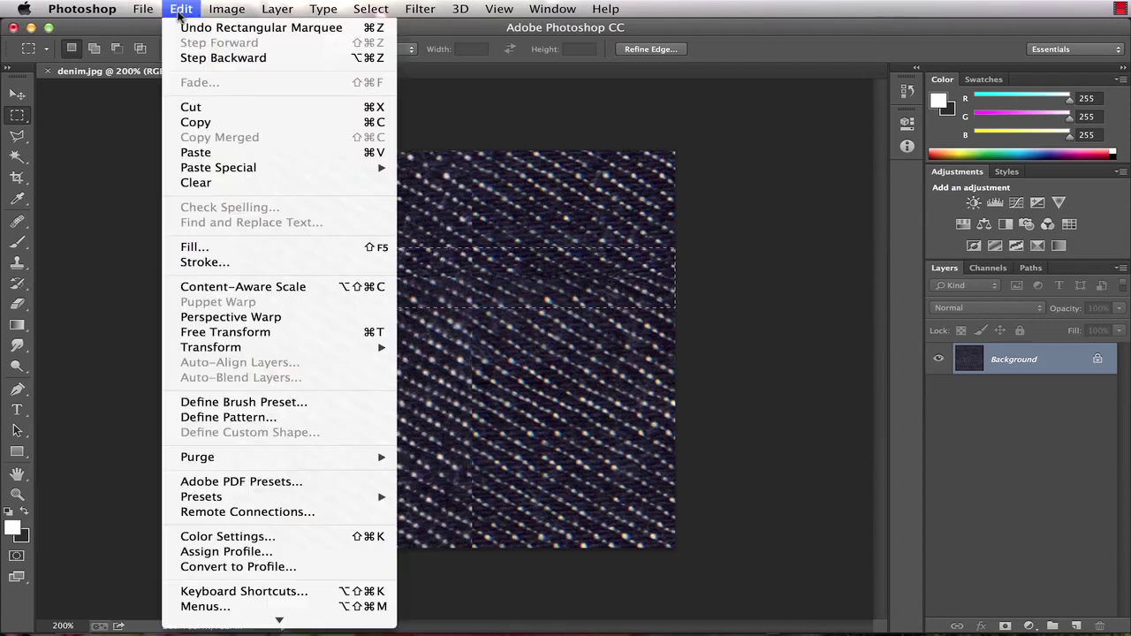
left_click(193, 247)
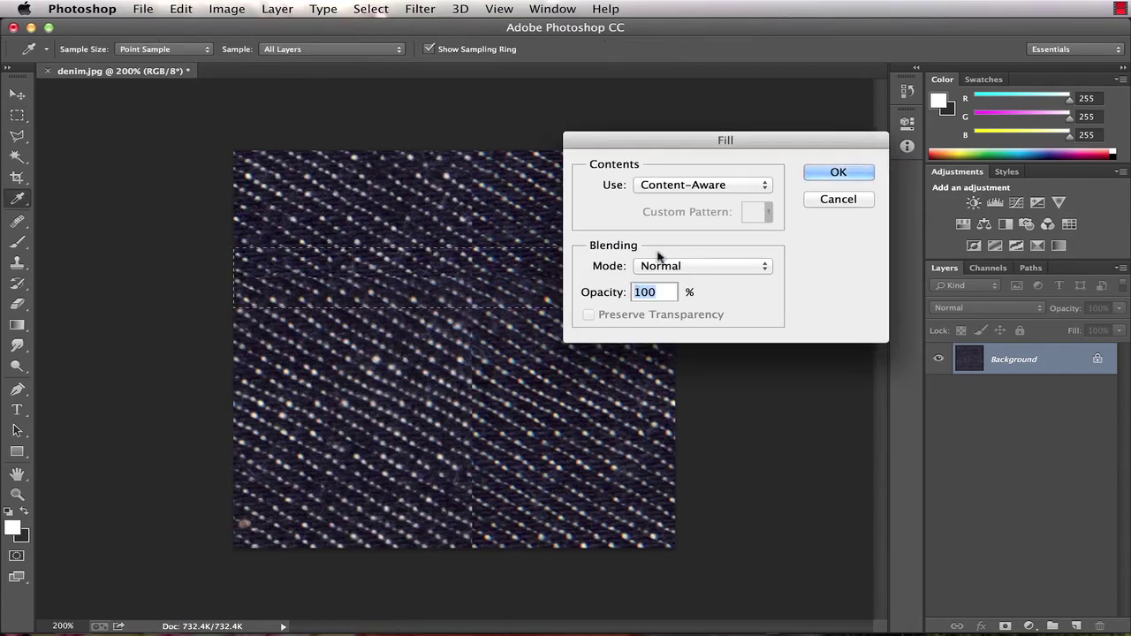
left_click(676, 186)
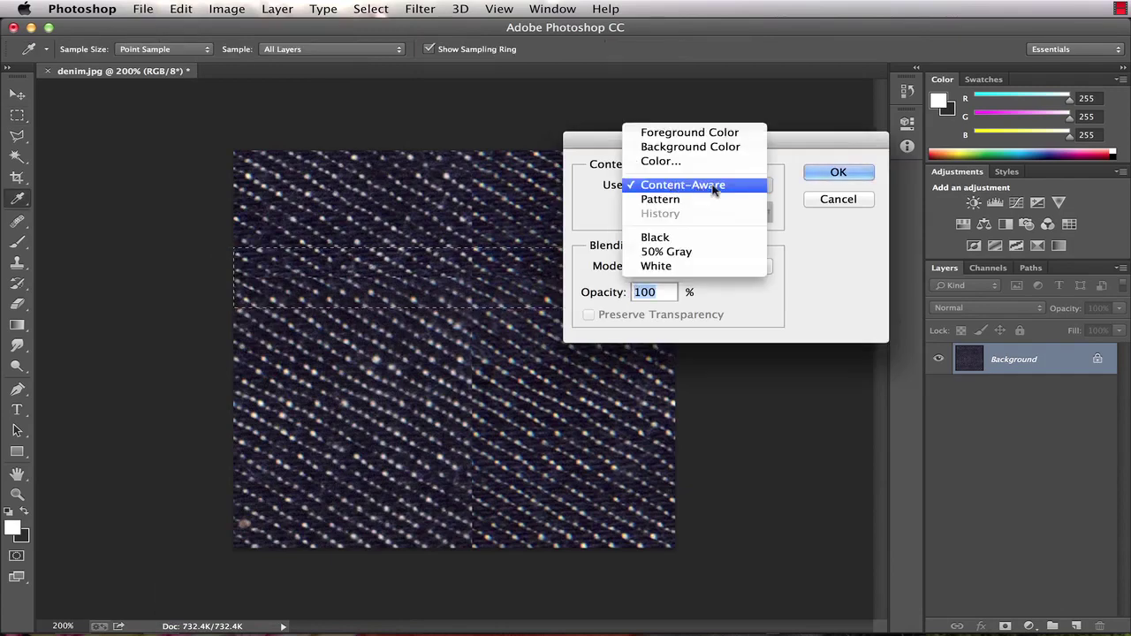
left_click(714, 187)
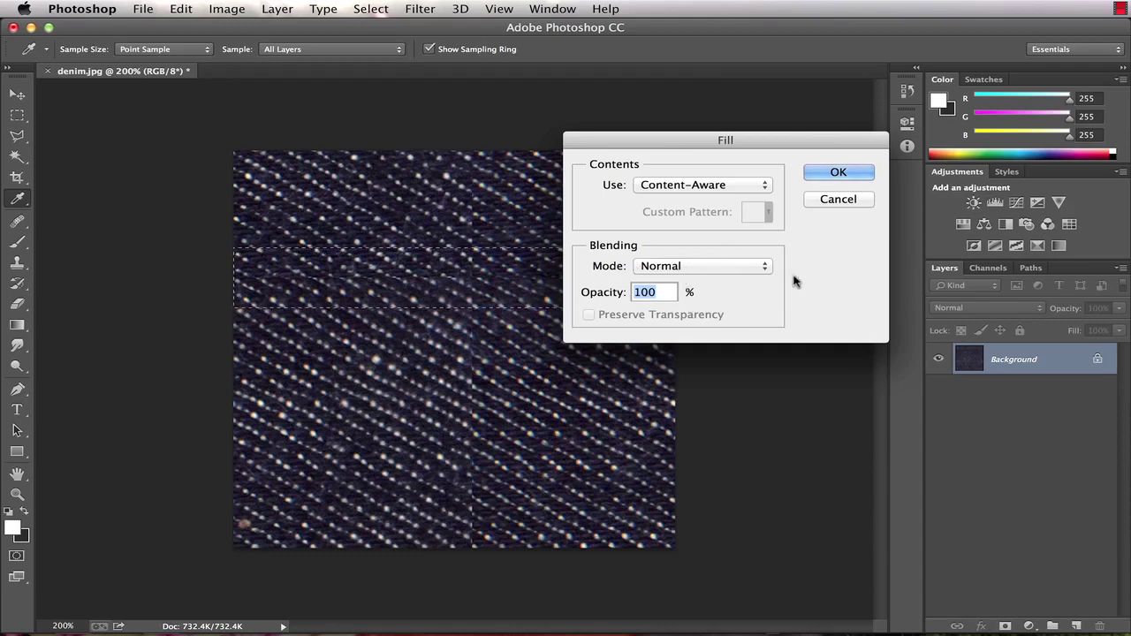
left_click(840, 173)
key("m")
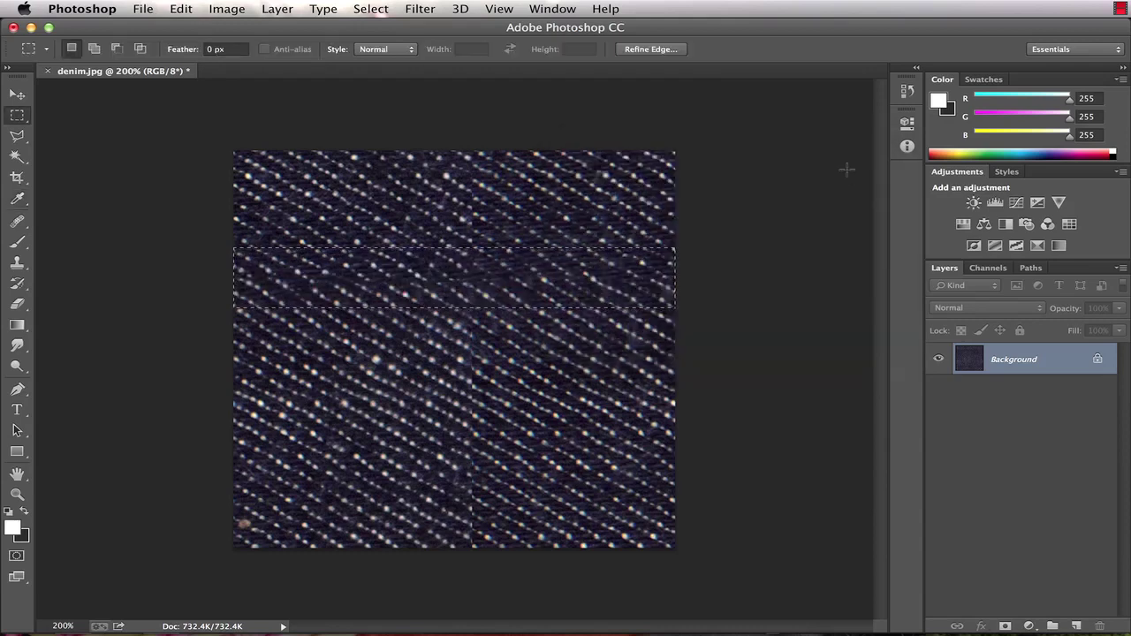
key("super+d")
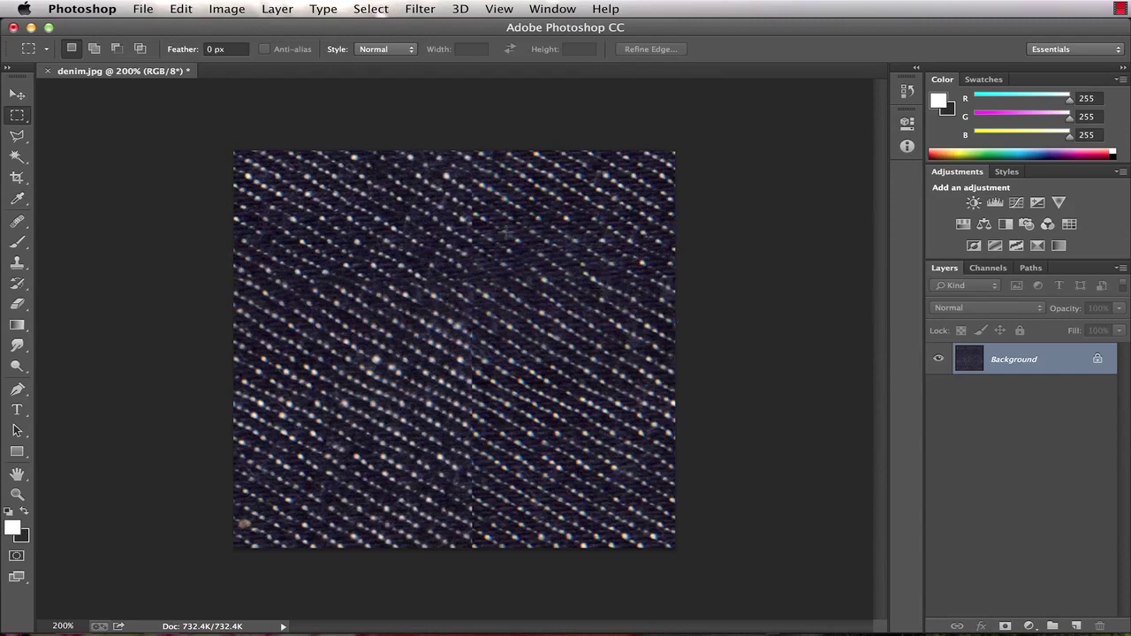
Content-Aware fill a selected strip over the vertical seam.
left_click_drag(449, 143, 502, 583)
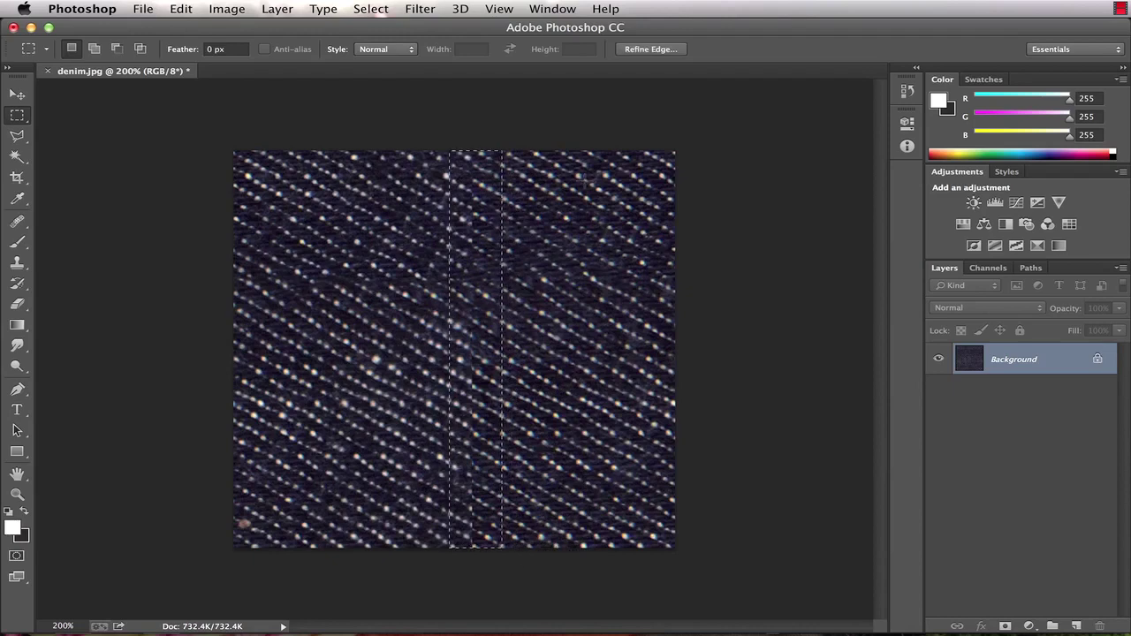
left_click(184, 9)
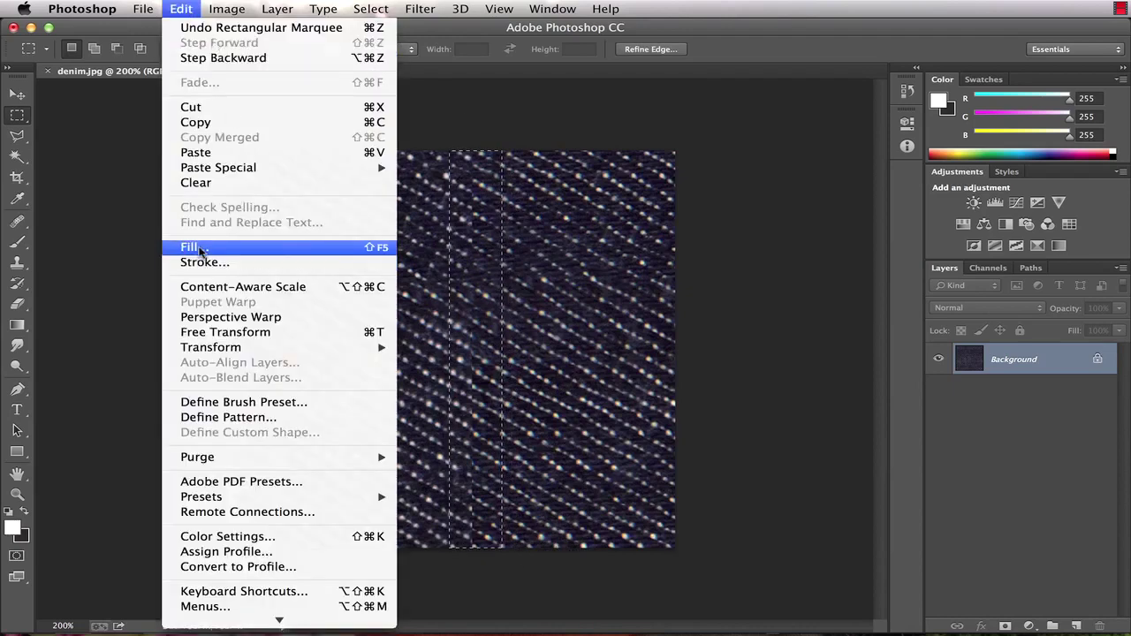
left_click(201, 247)
left_click(840, 173)
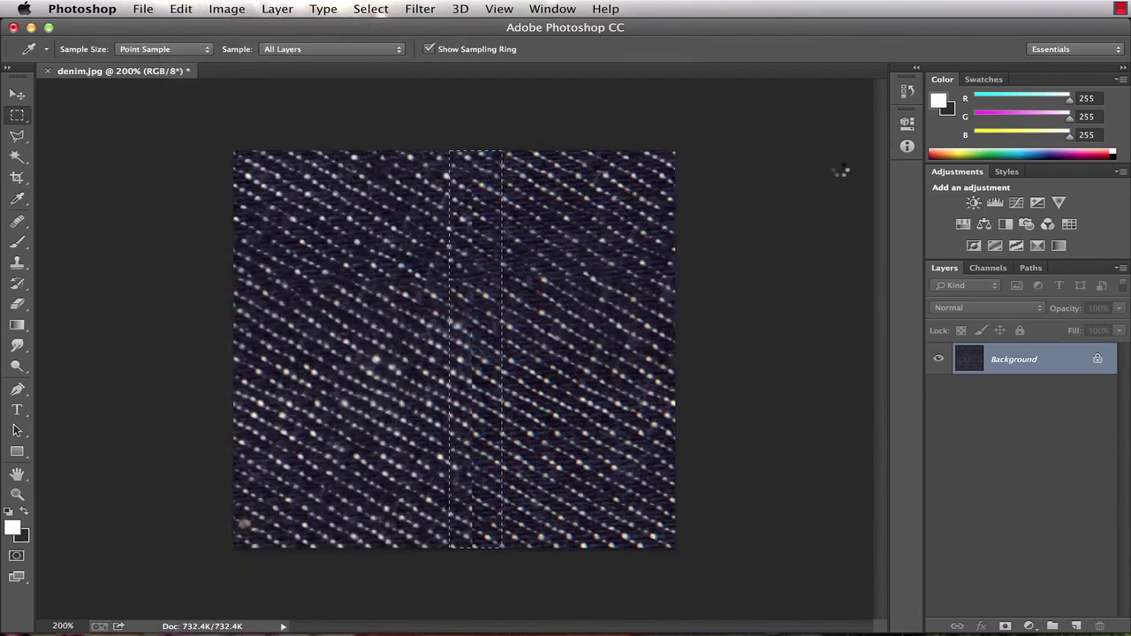
left_click(724, 198)
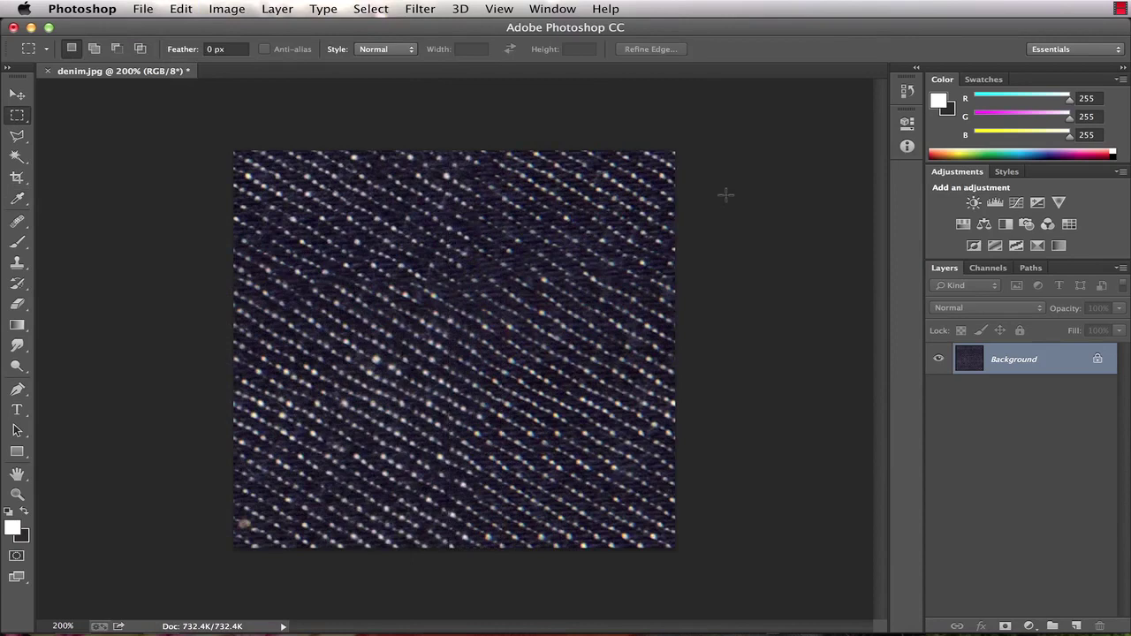
Offset the denim image again by +690 px right and +700 px down with Wrap Around.
left_click(422, 10)
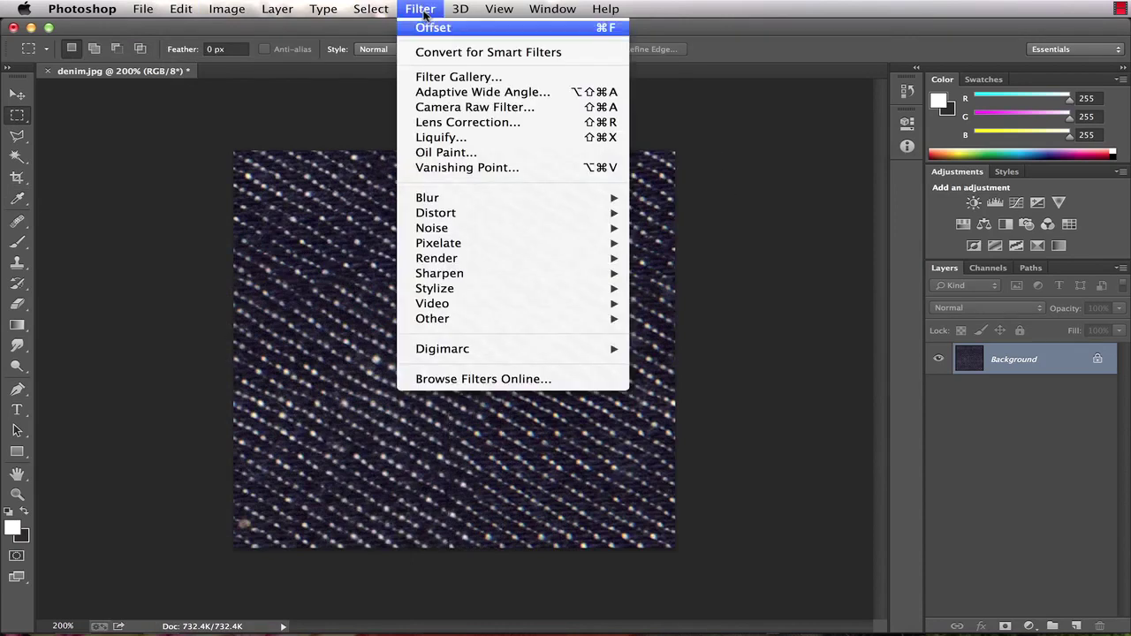
mouse_move(433, 318)
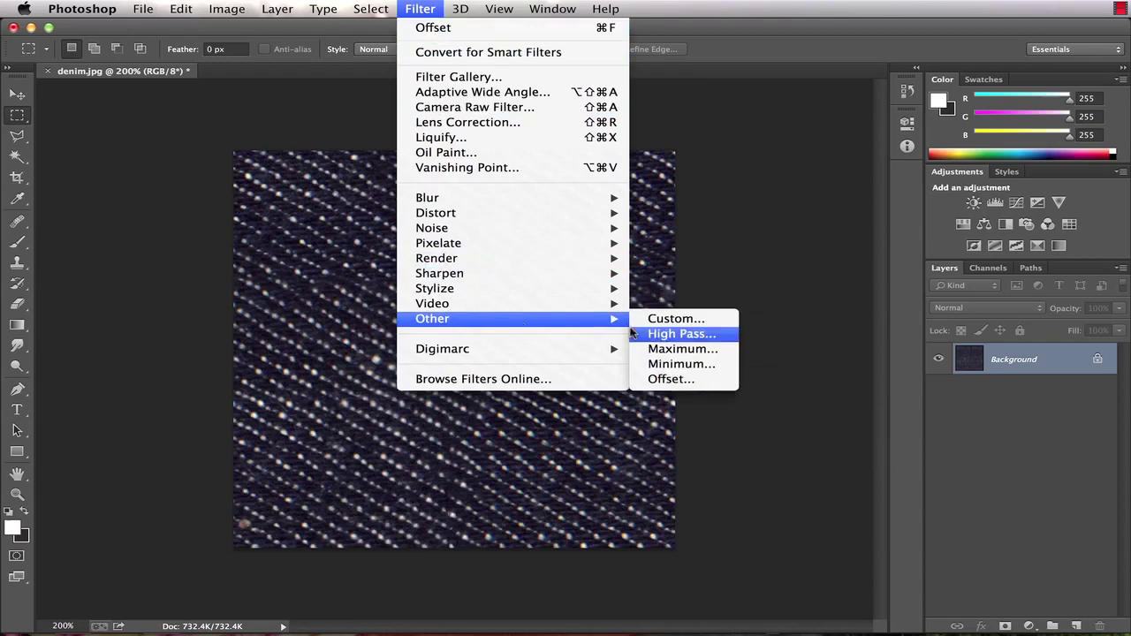
left_click(681, 376)
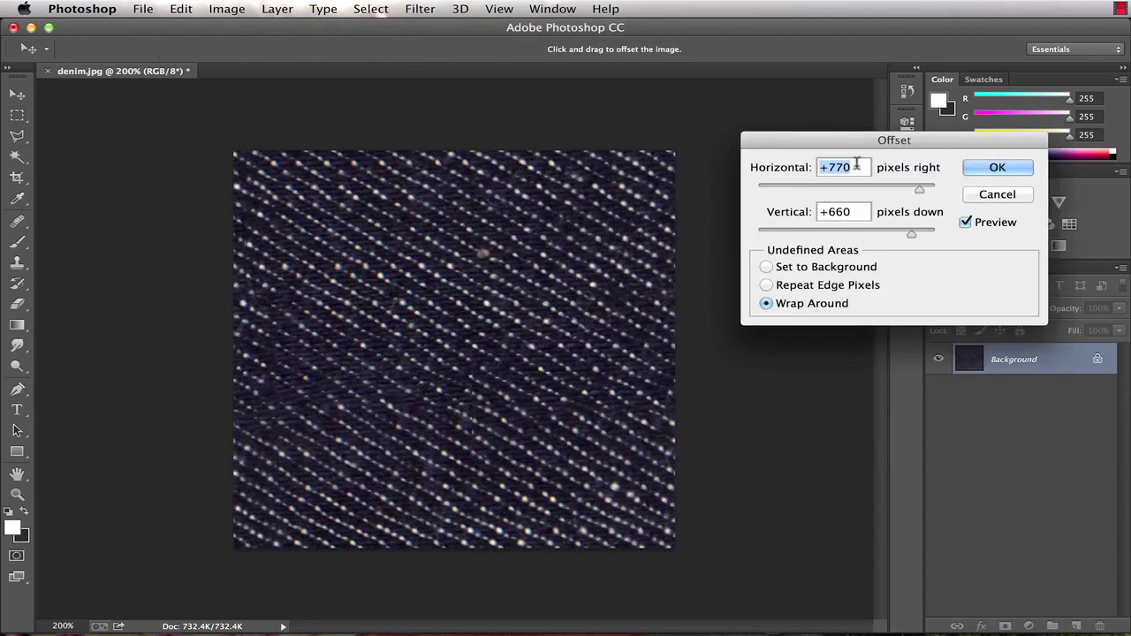
left_click(856, 166)
key("shift+Down")
key("shift+Down")
key("shift+Down")
key("shift+Down")
key("shift+Down")
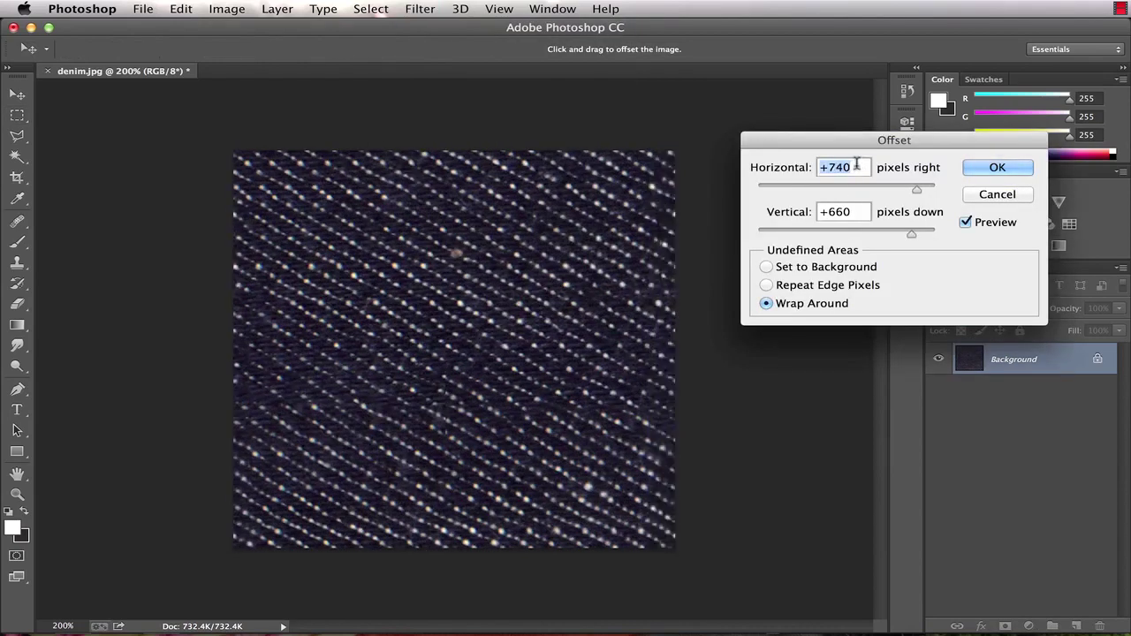
key("shift+Down")
key("shift+Down")
key("shift+Down")
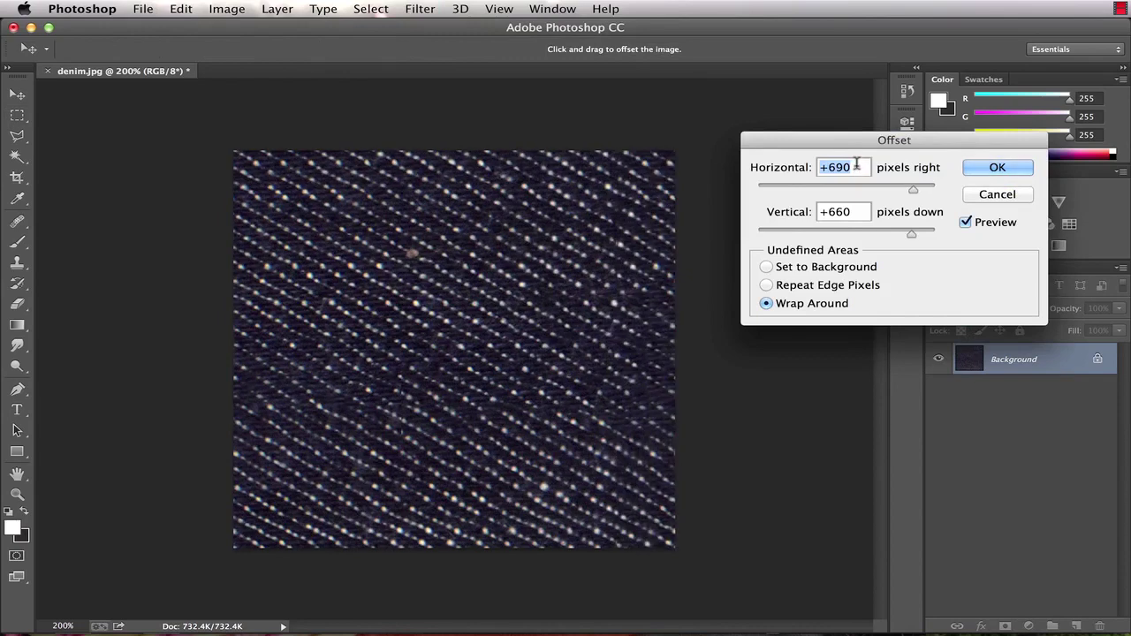
key("Tab")
key("shift+Up")
key("shift+Up")
key("shift+Up")
key("shift+Up")
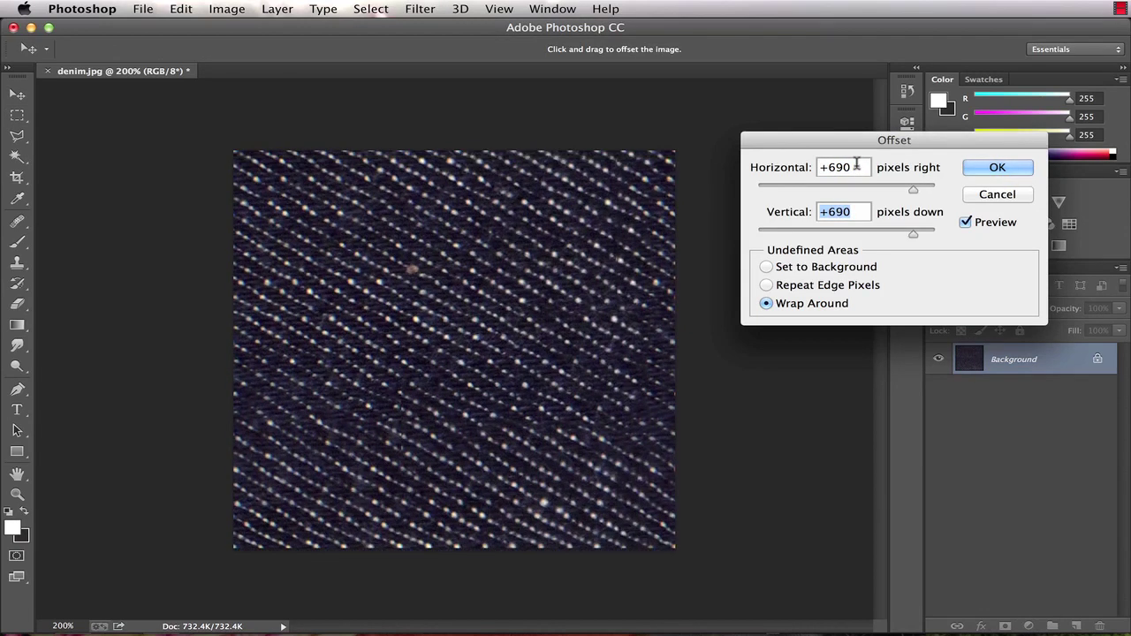
key("shift+Up")
key("shift+Up")
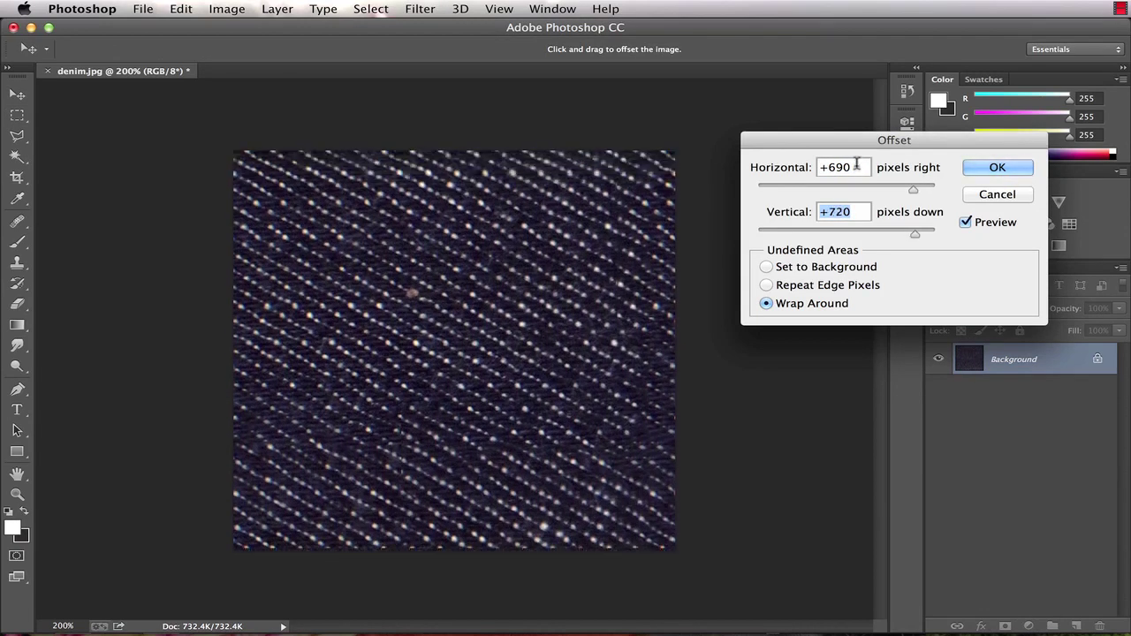
key("shift+Down")
key("shift+Down")
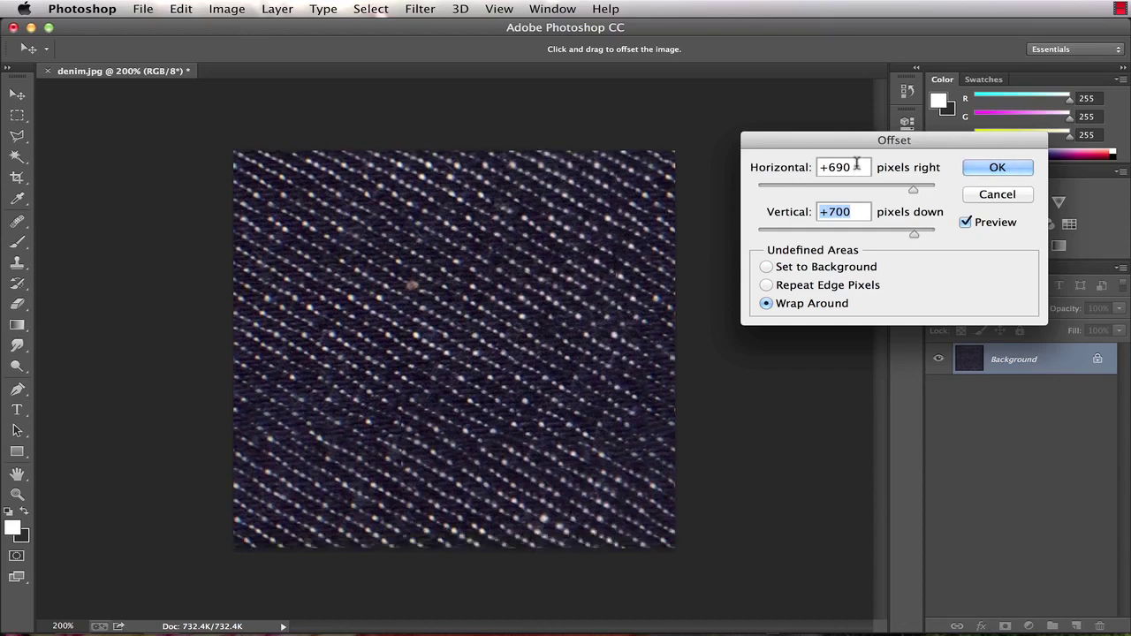
key("Return")
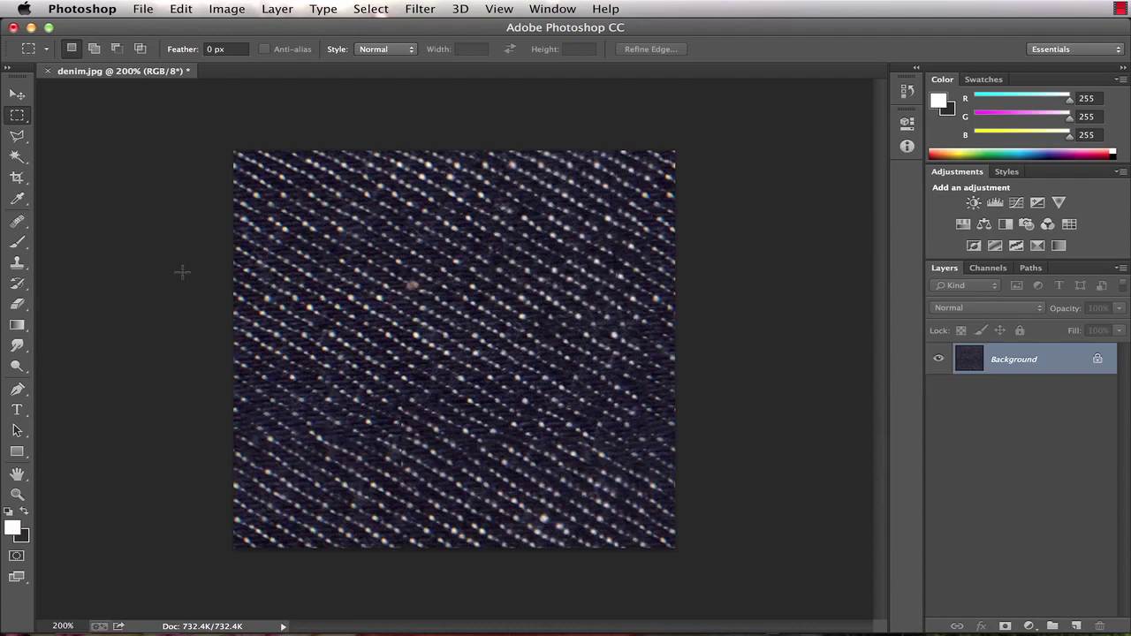
Select the whole seamless denim image and paste it into the Illustrator shirt document.
key("super+a")
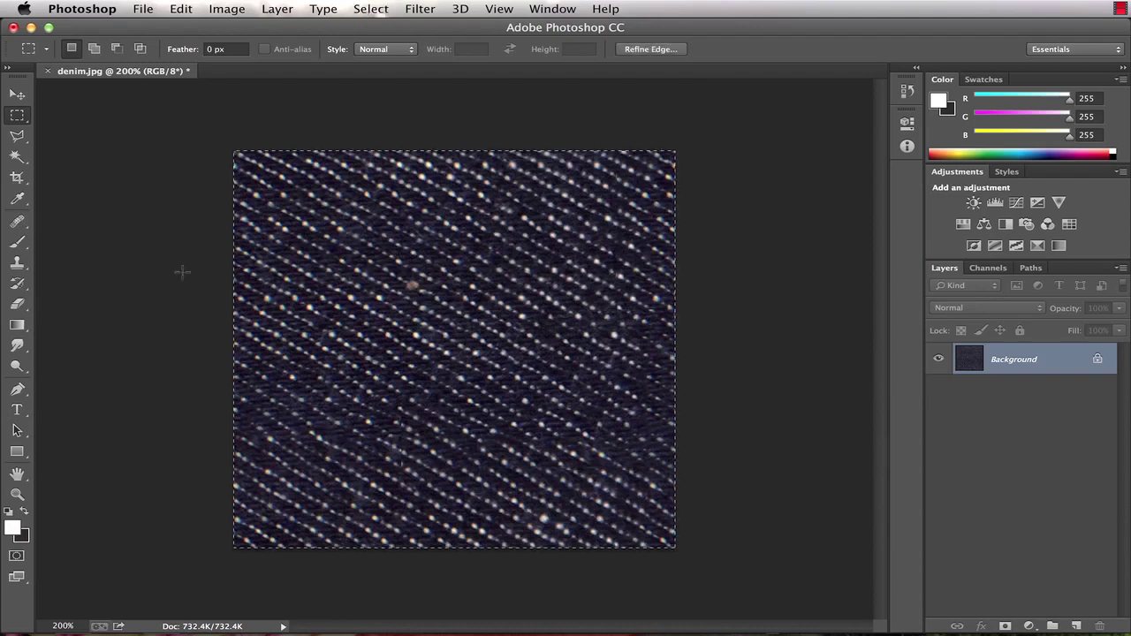
key("super+Tab")
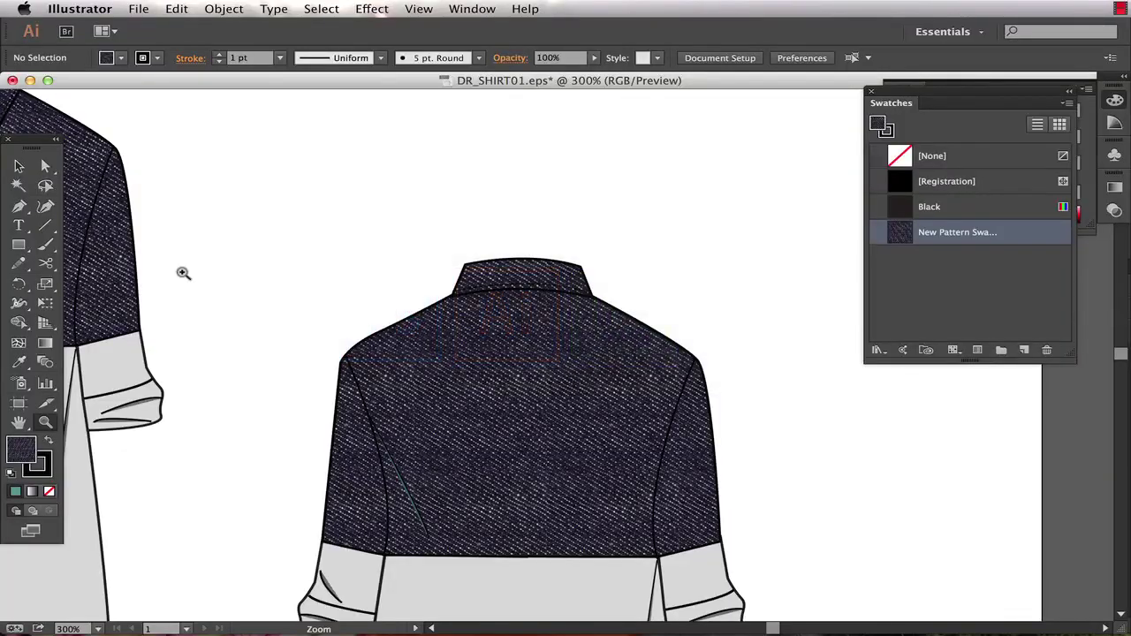
key("super+minus")
key("super+minus")
key("super+minus")
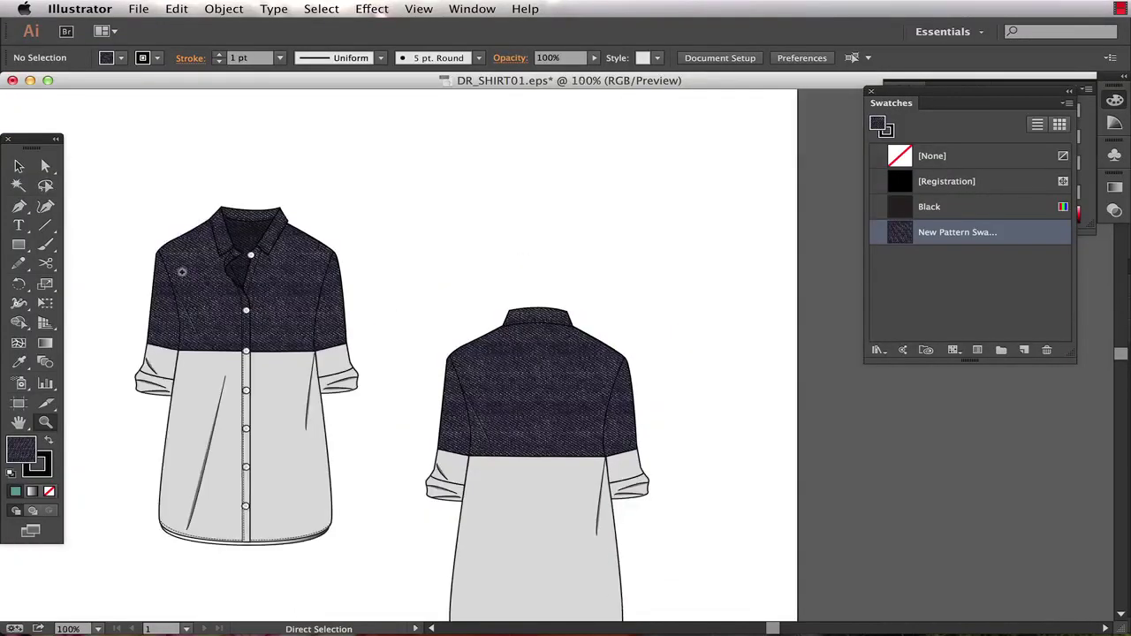
key("super+v")
Save the pasted denim as a second pattern swatch and move the image off the artboard.
key("v")
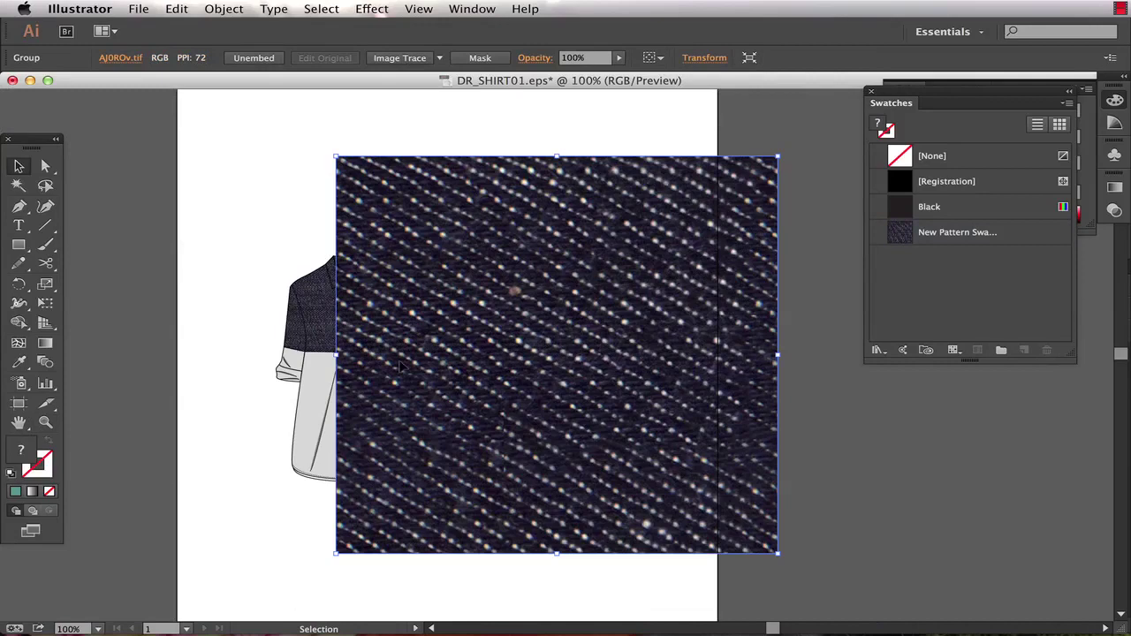
left_click_drag(416, 422, 885, 299)
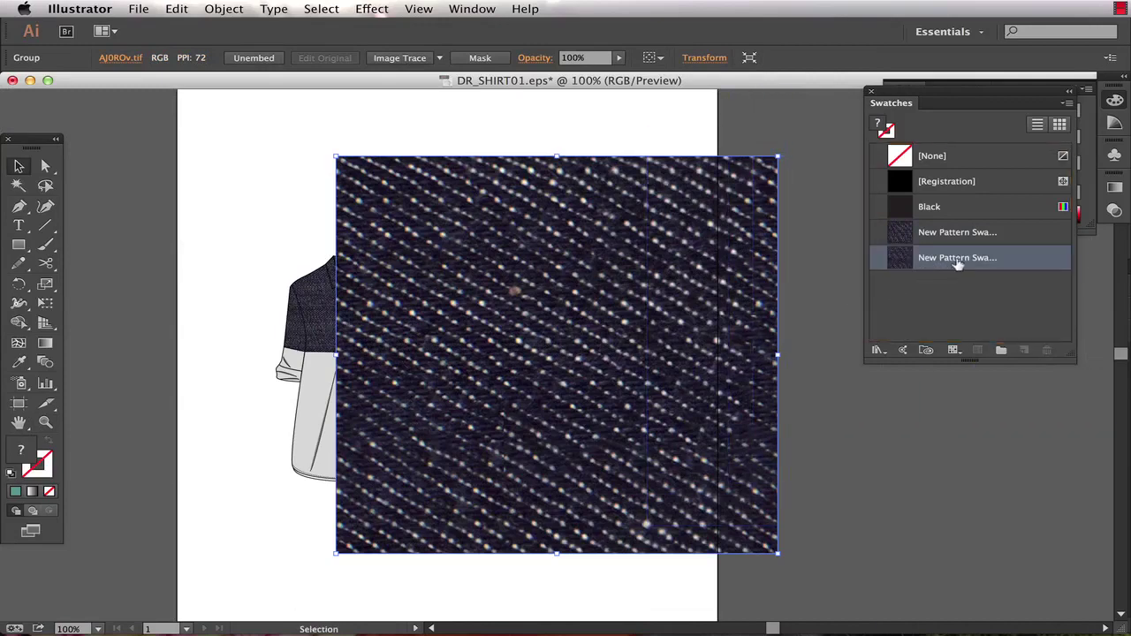
mouse_move(453, 309)
left_mouse_down()
mouse_move(673, 402)
mouse_move(882, 452)
left_mouse_up()
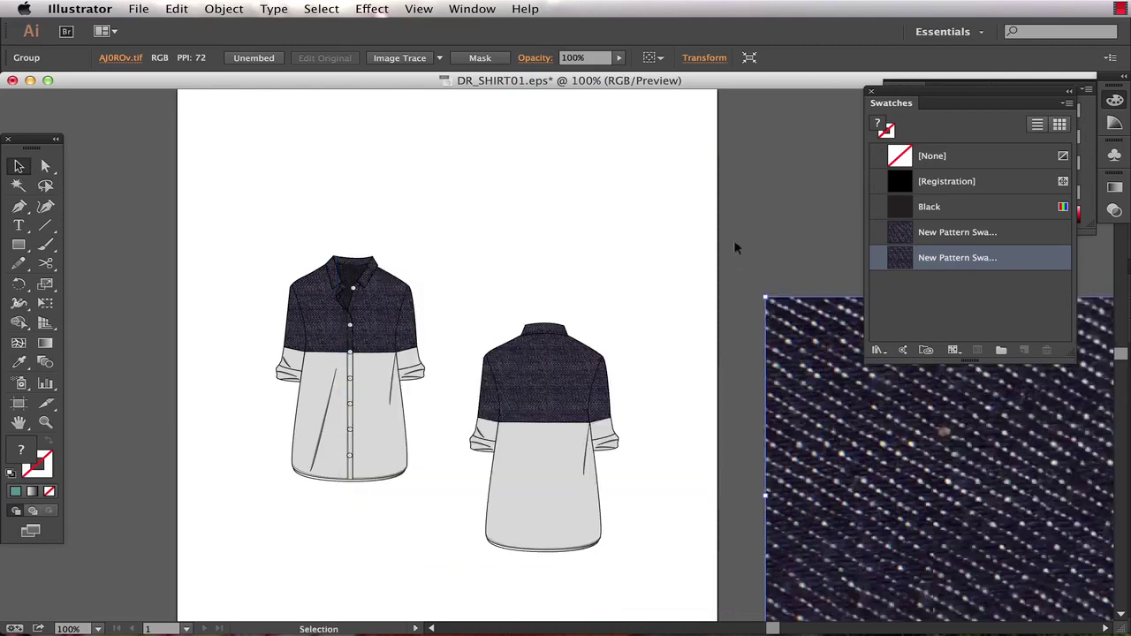
left_click(734, 245)
key("z")
left_click_drag(480, 344, 209, 216)
Select all denim yoke pieces by matching fill and apply the second denim pattern swatch.
key("a")
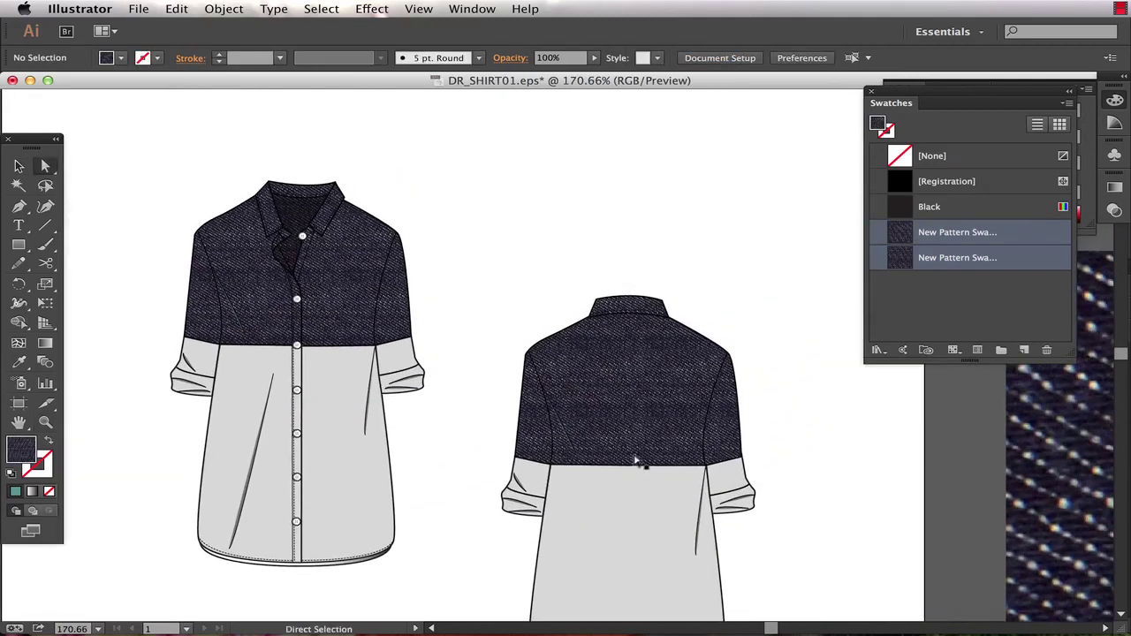
left_click(636, 308)
left_click(320, 9)
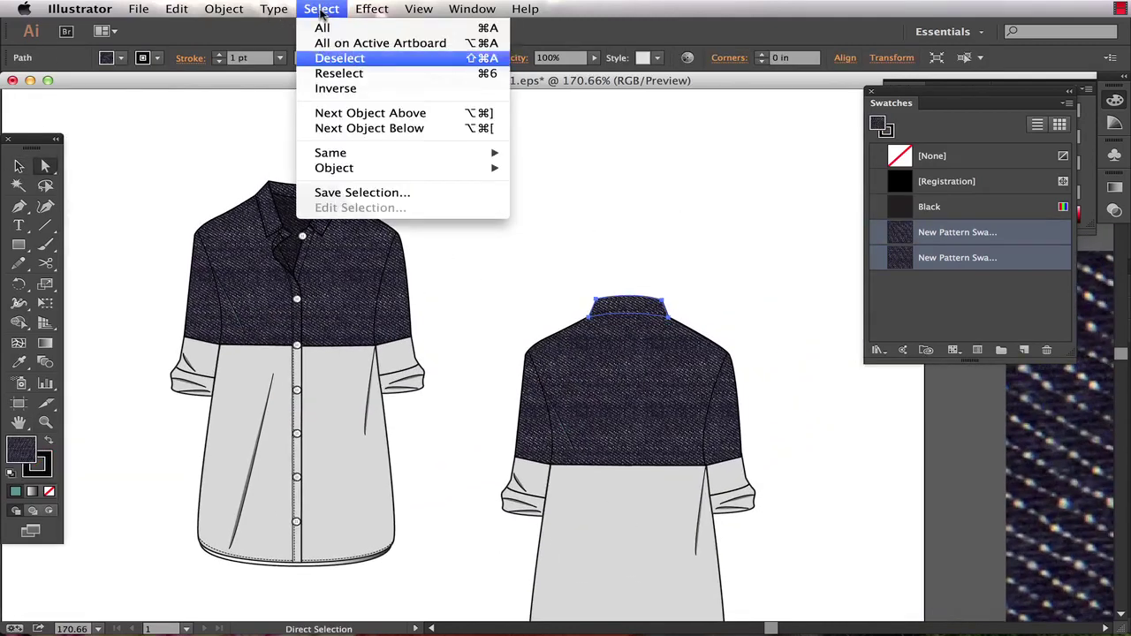
mouse_move(336, 153)
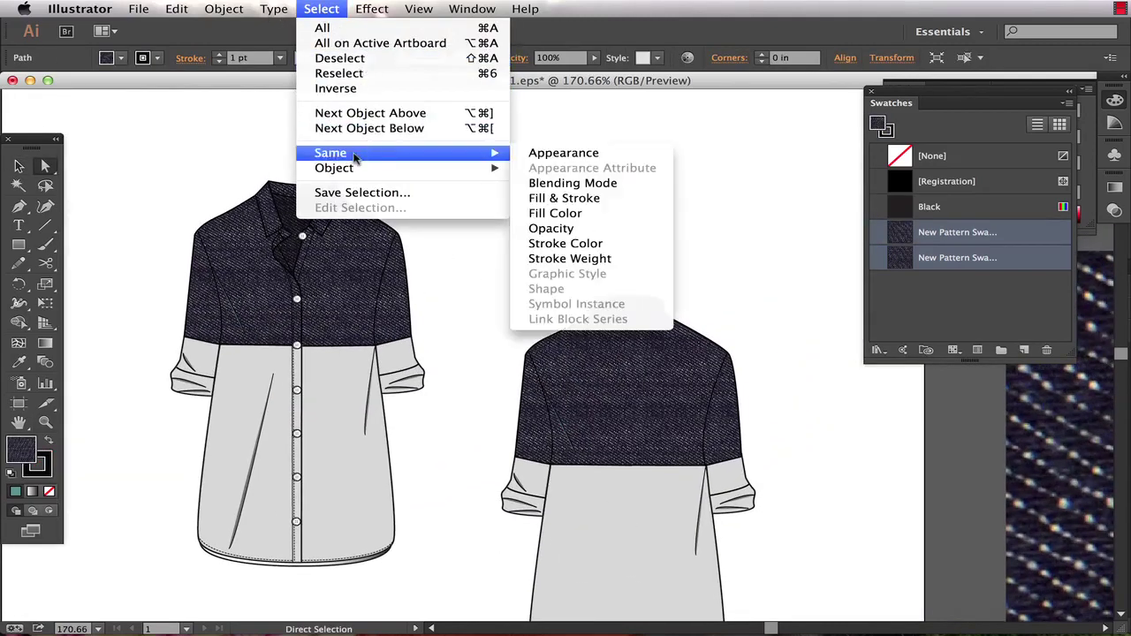
left_click(557, 213)
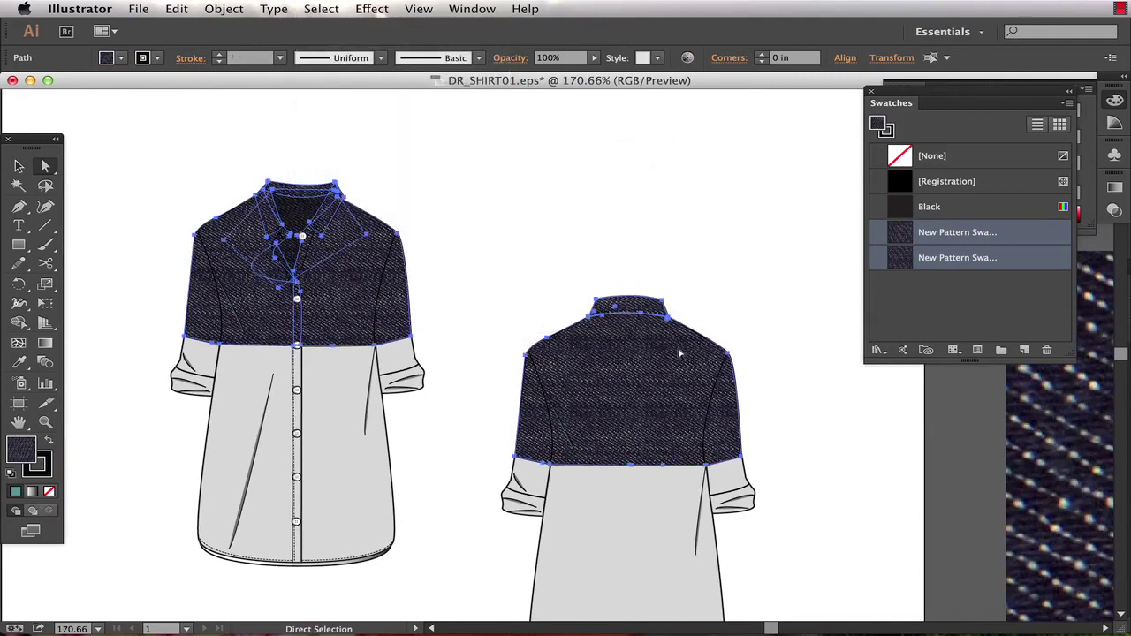
left_click(948, 258)
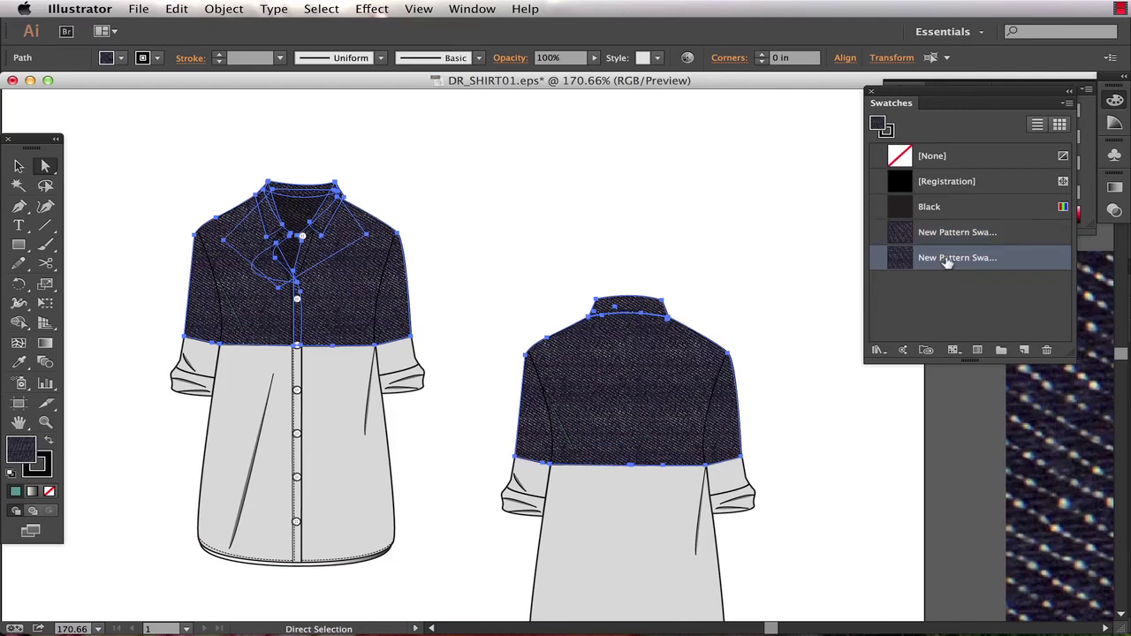
key("z")
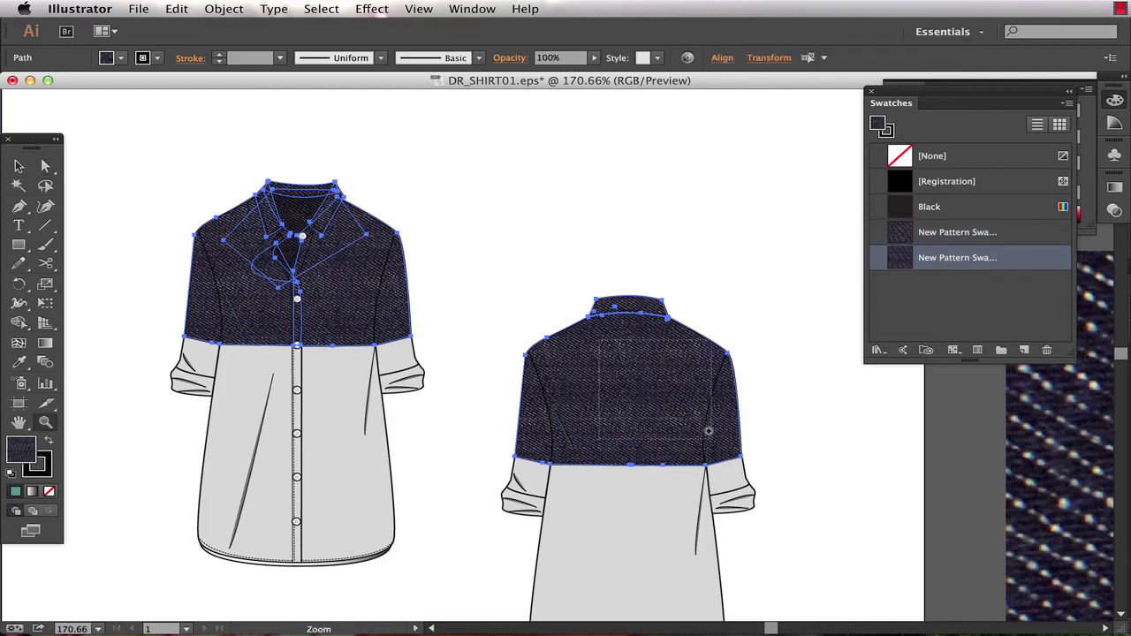
left_click(711, 434)
key("space")
left_click_drag(537, 354, 495, 263)
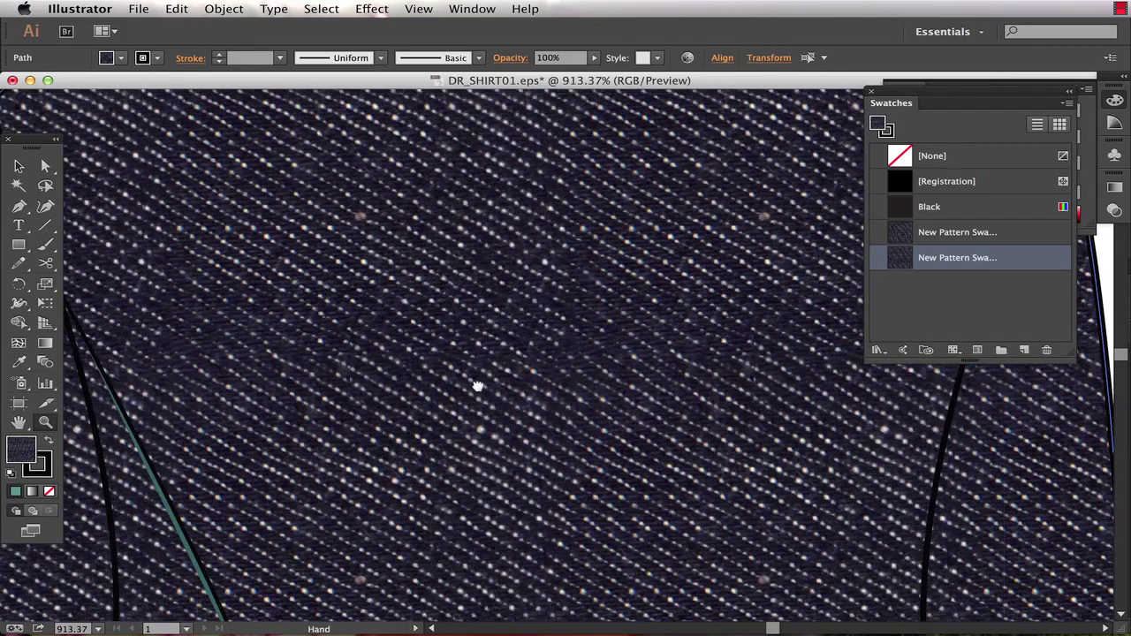
left_click_drag(480, 386, 471, 433)
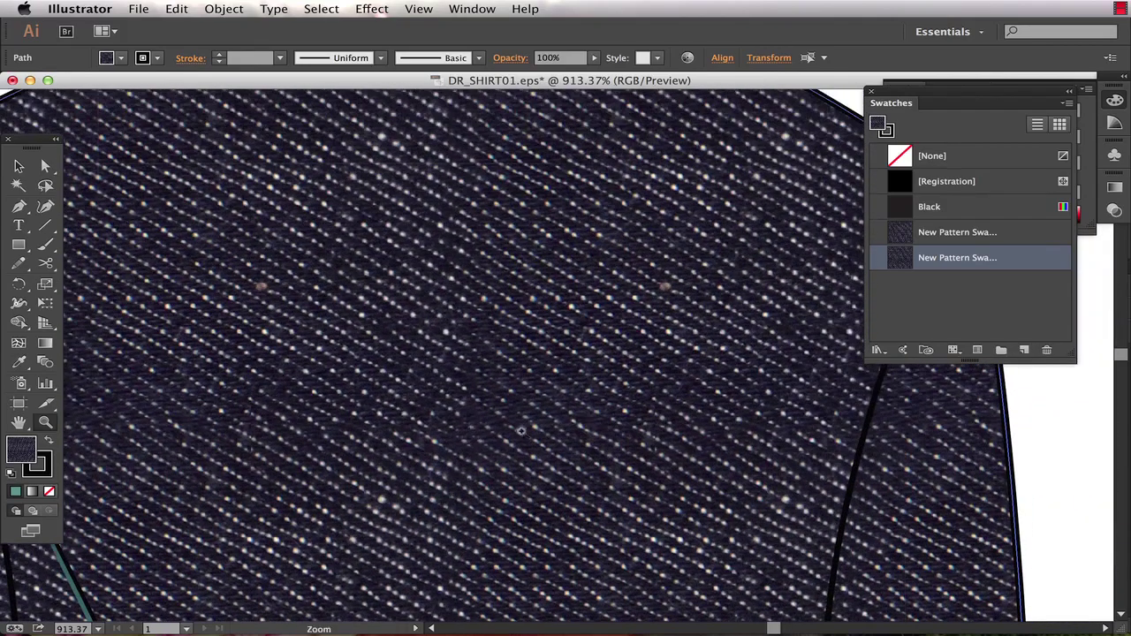
left_click(900, 235)
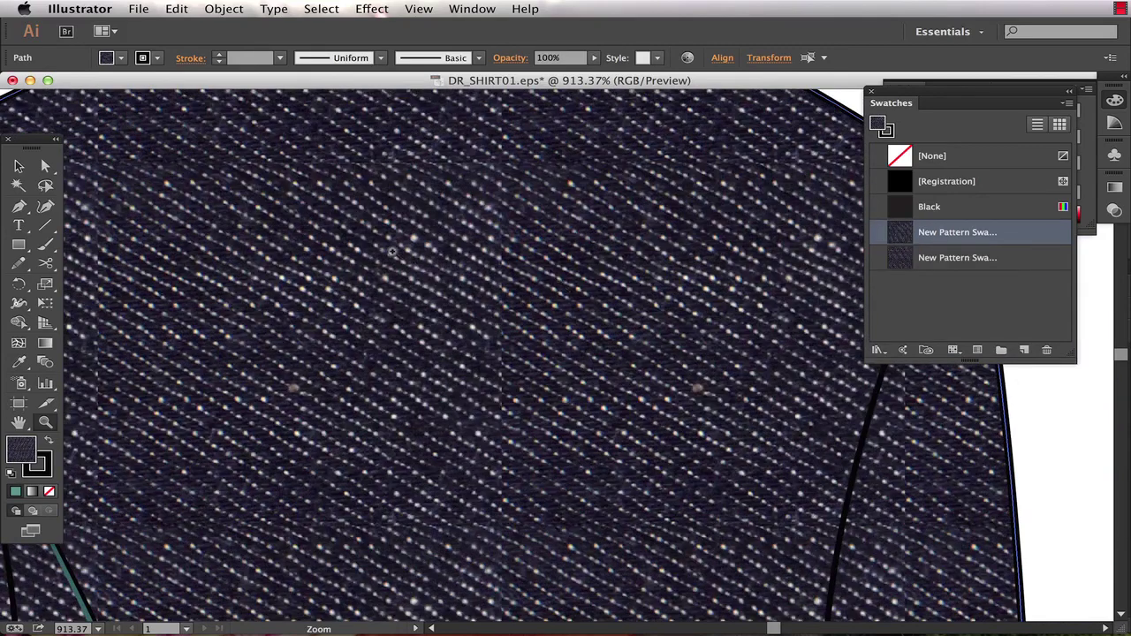
left_click_drag(435, 212, 619, 436)
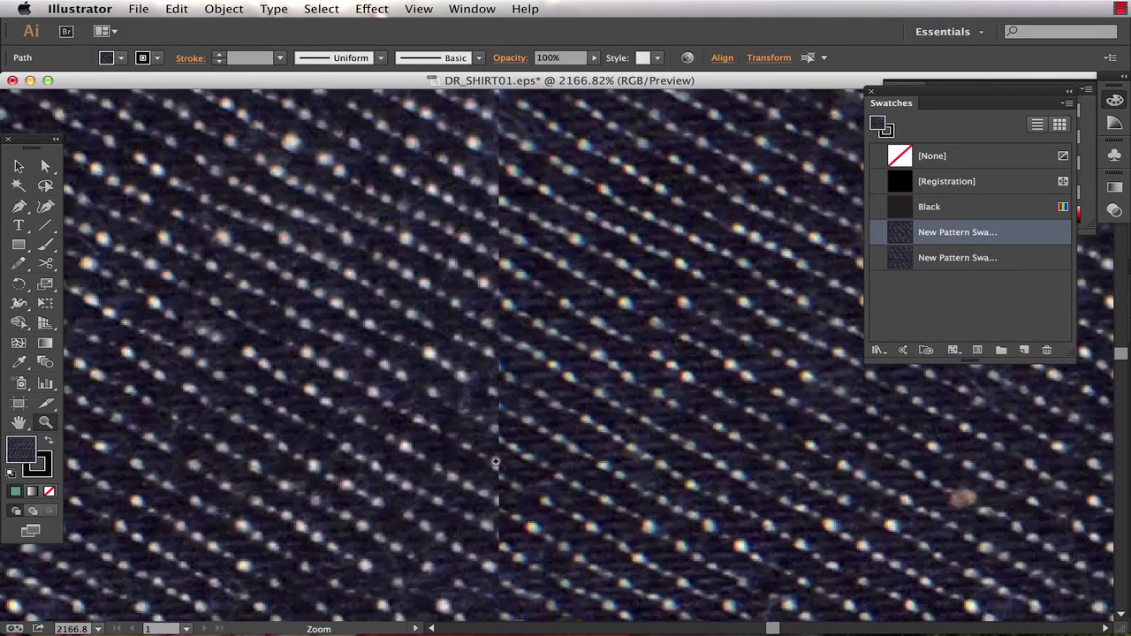
left_click(898, 257)
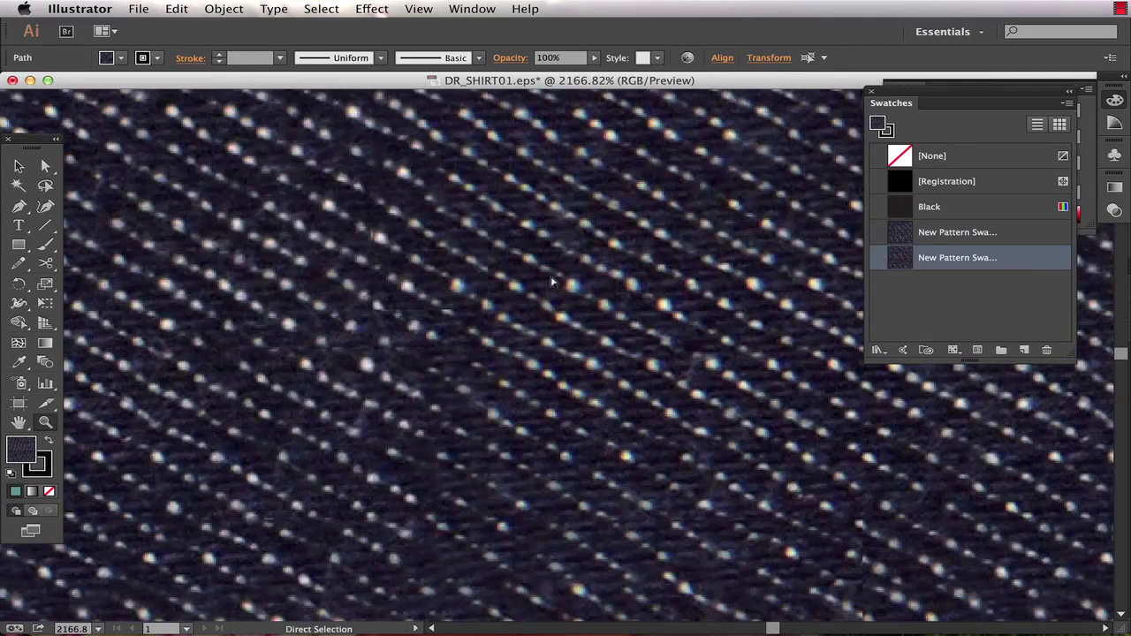
key("super+minus")
key("super+minus")
key("super+minus")
key("super+minus")
key("super+minus")
key("super+minus")
key("super+minus")
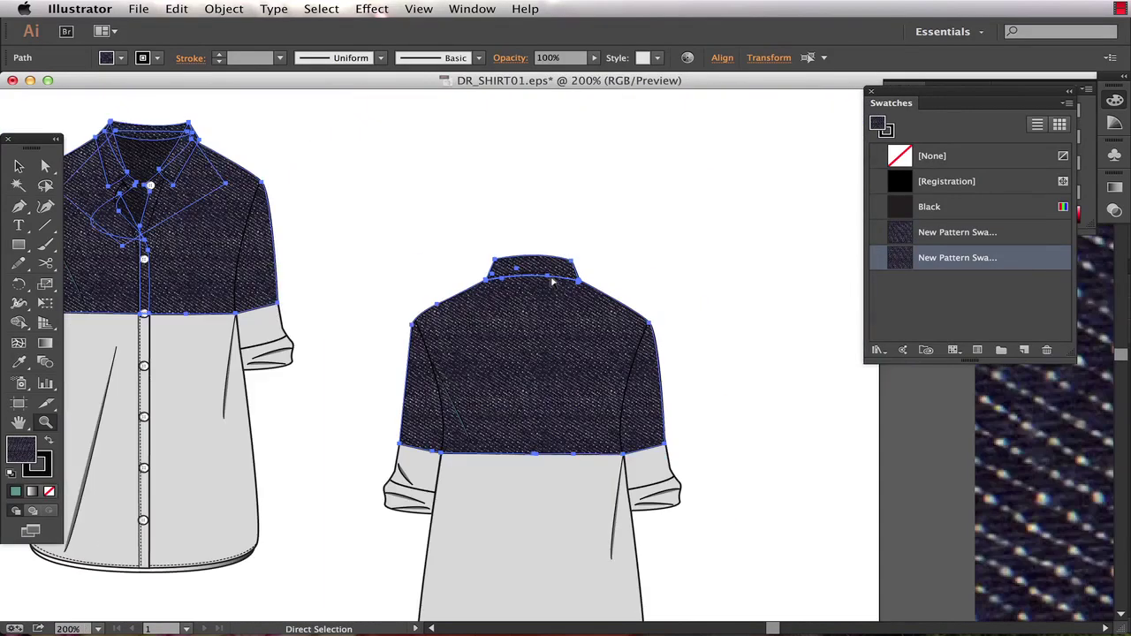
key("super+minus")
left_click(480, 250, "super")
scroll(530, 265, "left", 2)
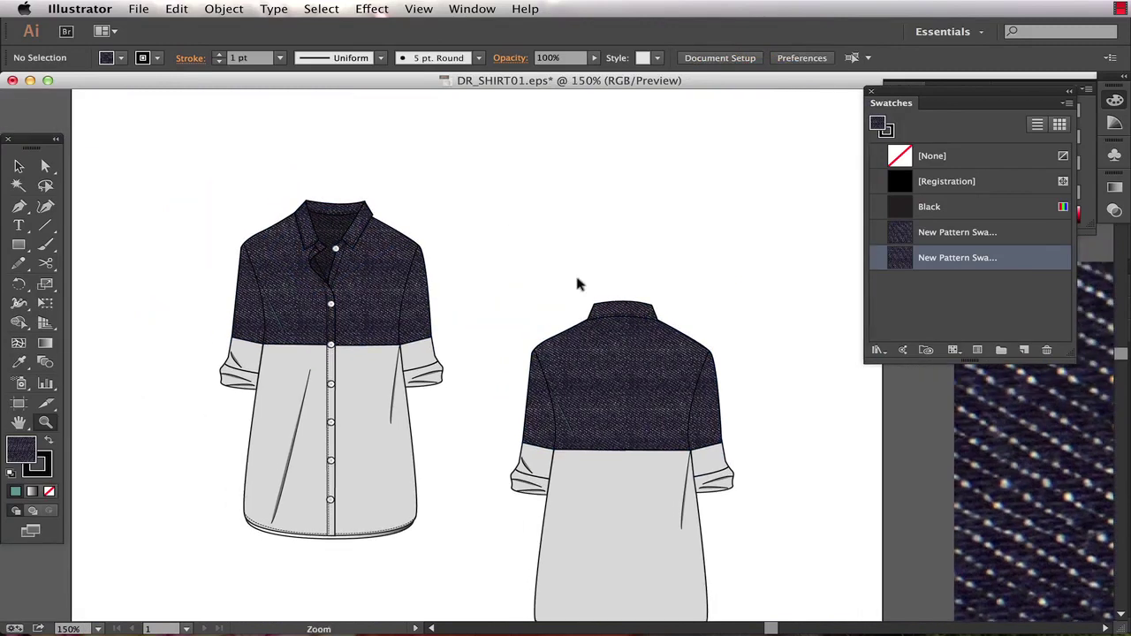
key("v")
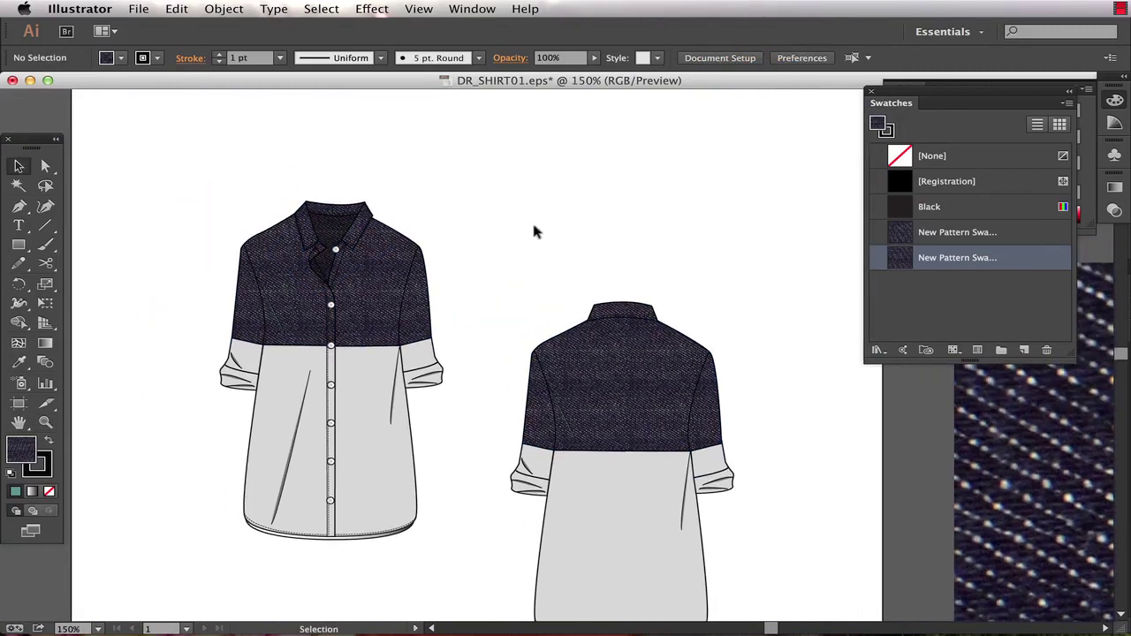
scroll(534, 226, "down", 2)
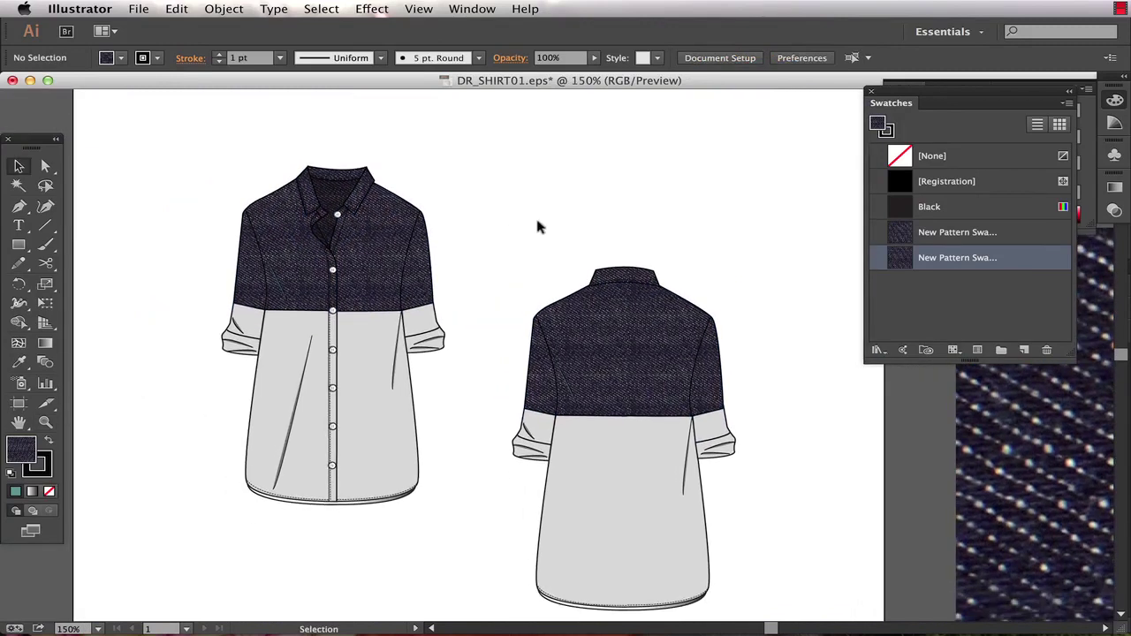